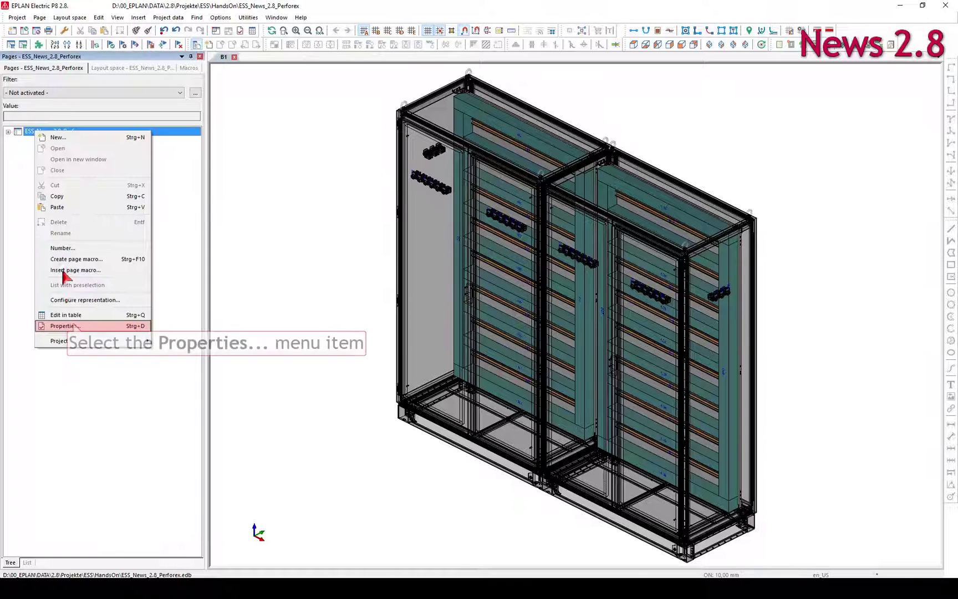
Step: Enter Commission 28 and Customer: Full name Rittal in the project properties
left_click(75, 327)
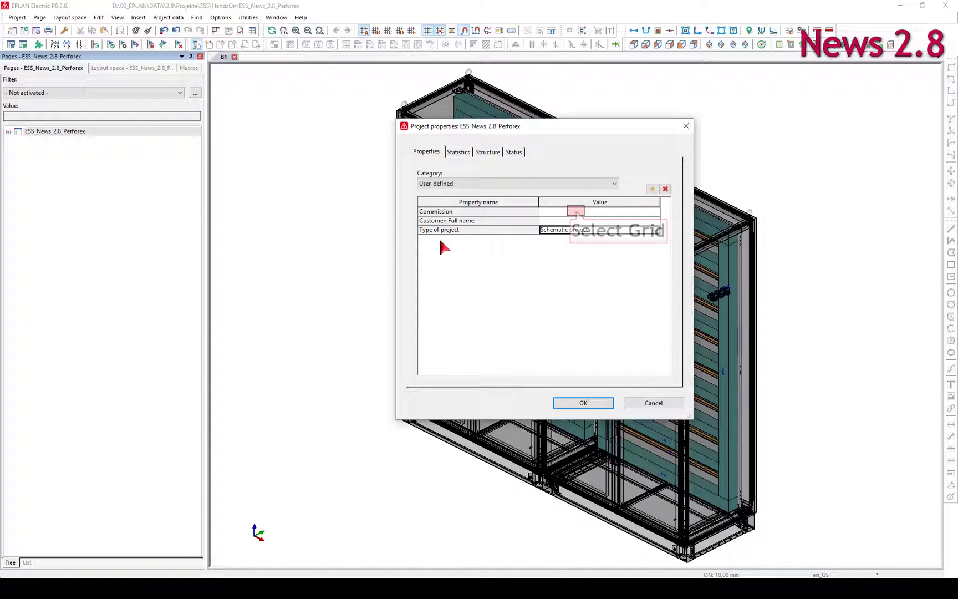
left_click(577, 213)
type("28")
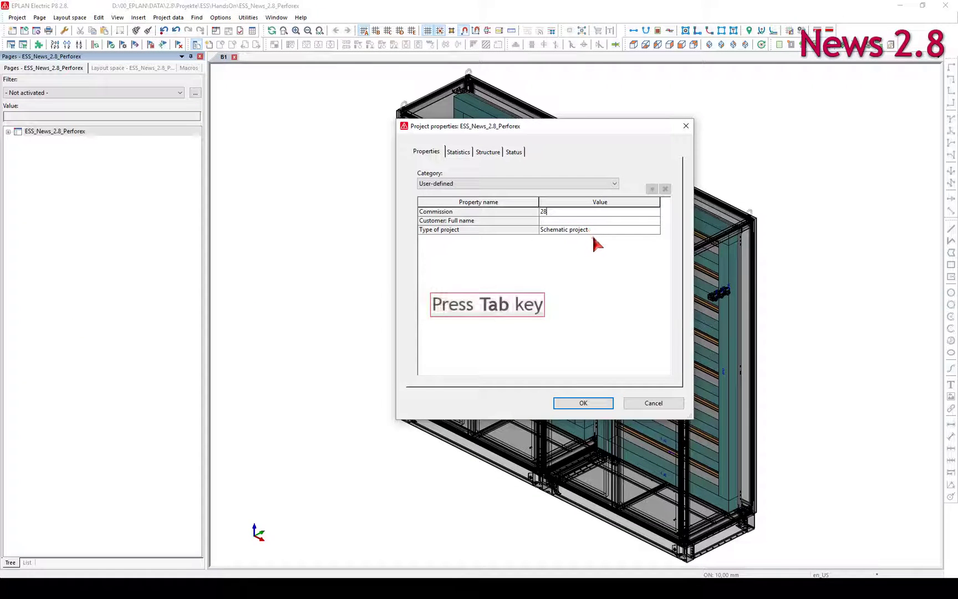
key("Tab")
type("Ri")
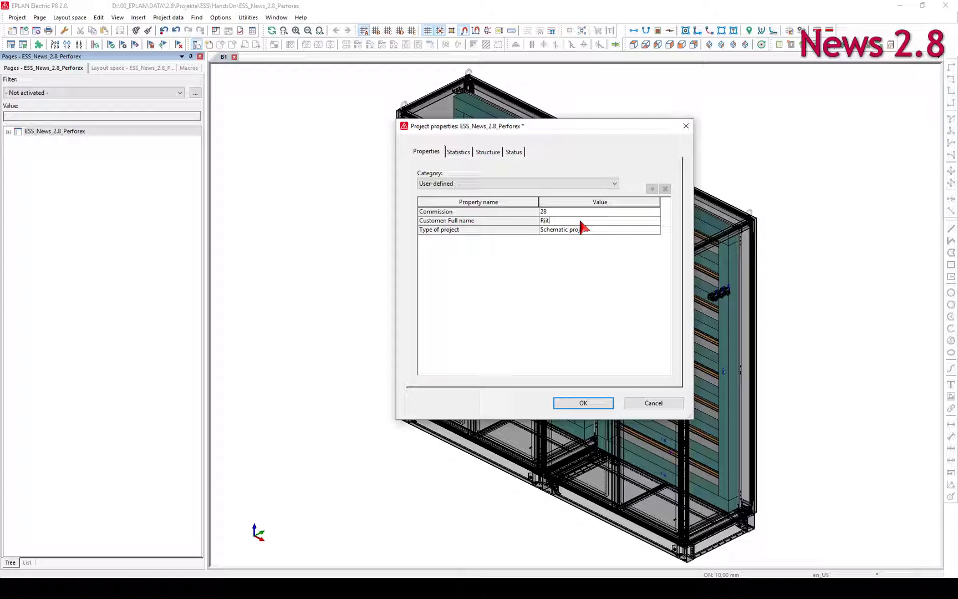
type("ttal")
left_click(560, 214)
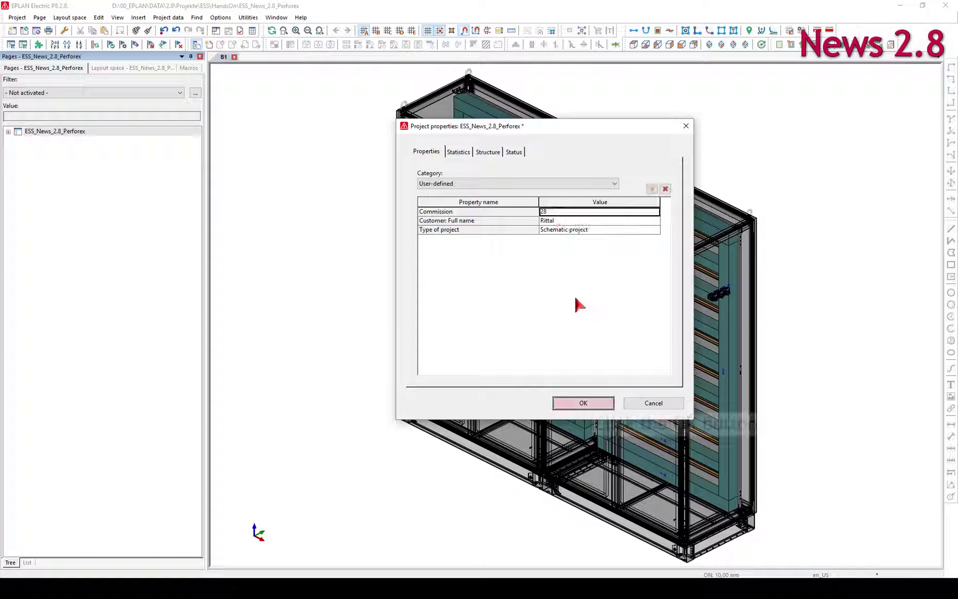
left_click(583, 403)
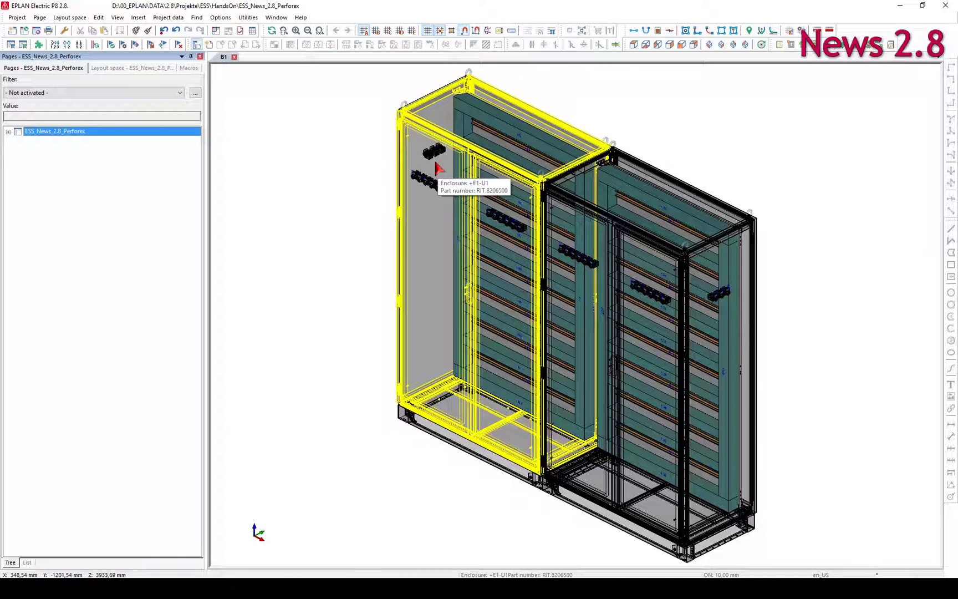
Step: Launch the Rittal - Perforex BC / Secarex export via Manufacturing data > Machining
left_click(250, 20)
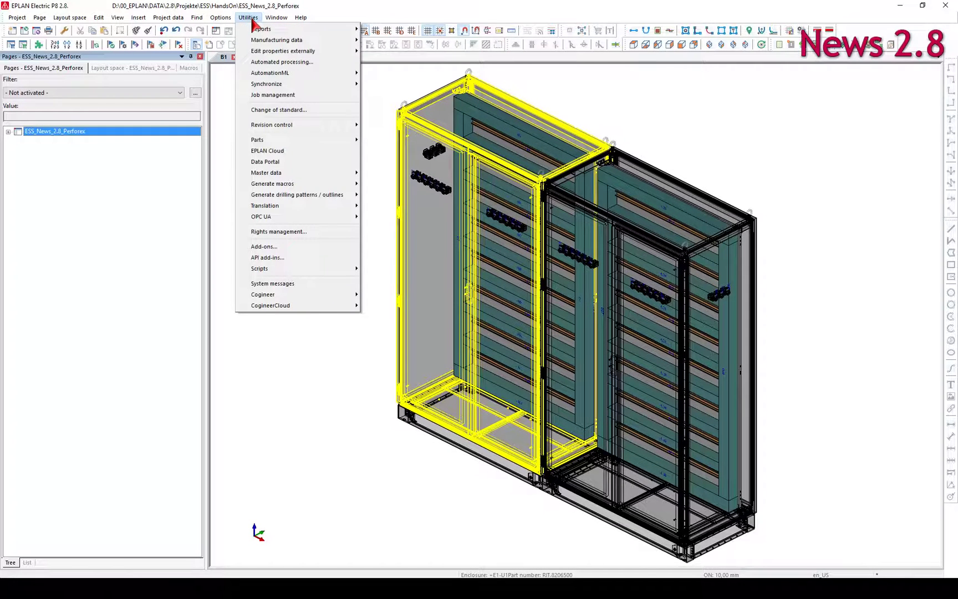
mouse_move(276, 40)
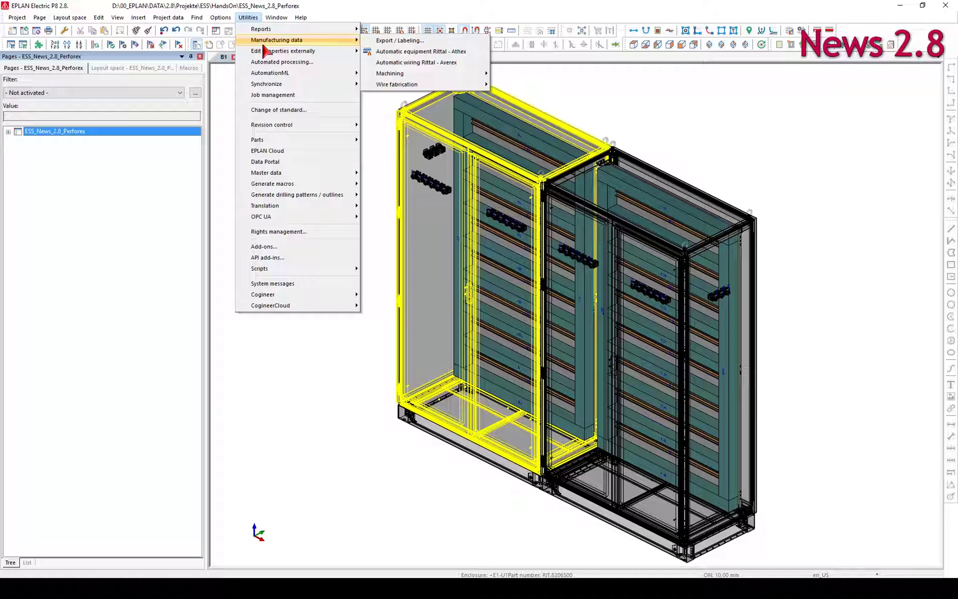
mouse_move(390, 74)
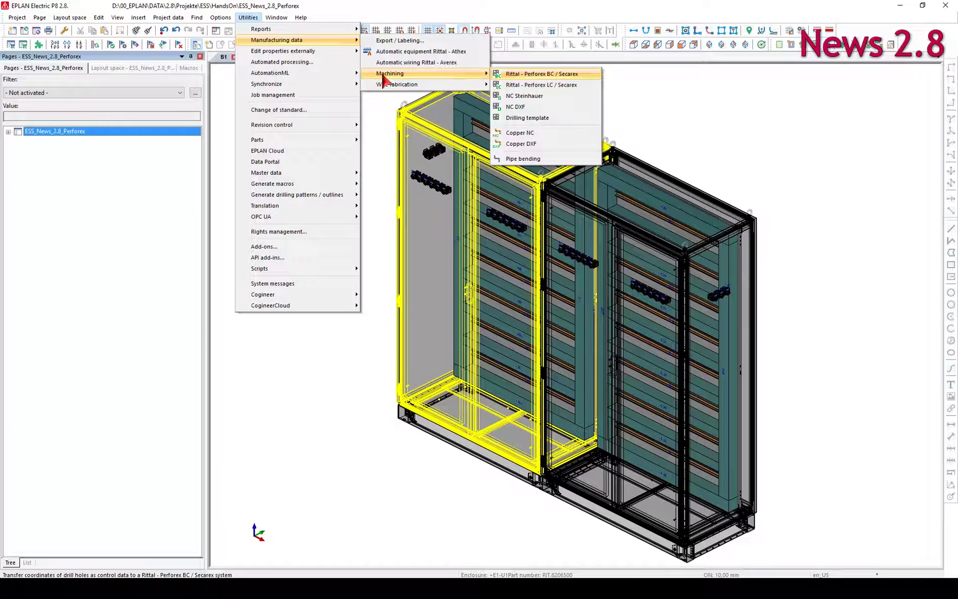
left_click(525, 74)
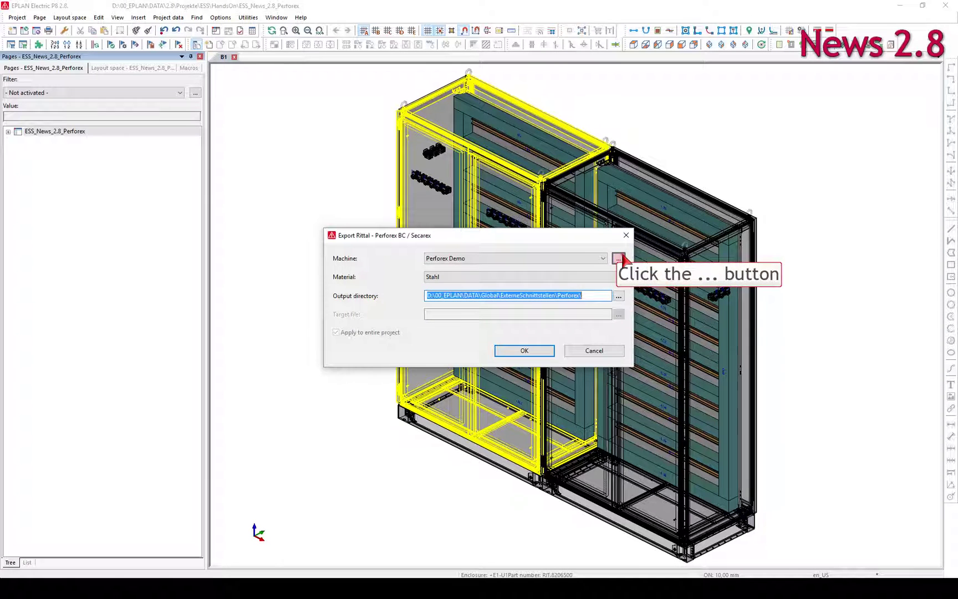
Step: Add a custom underscore separator after Project name in the Perforex Demo file-name format
left_click(619, 258)
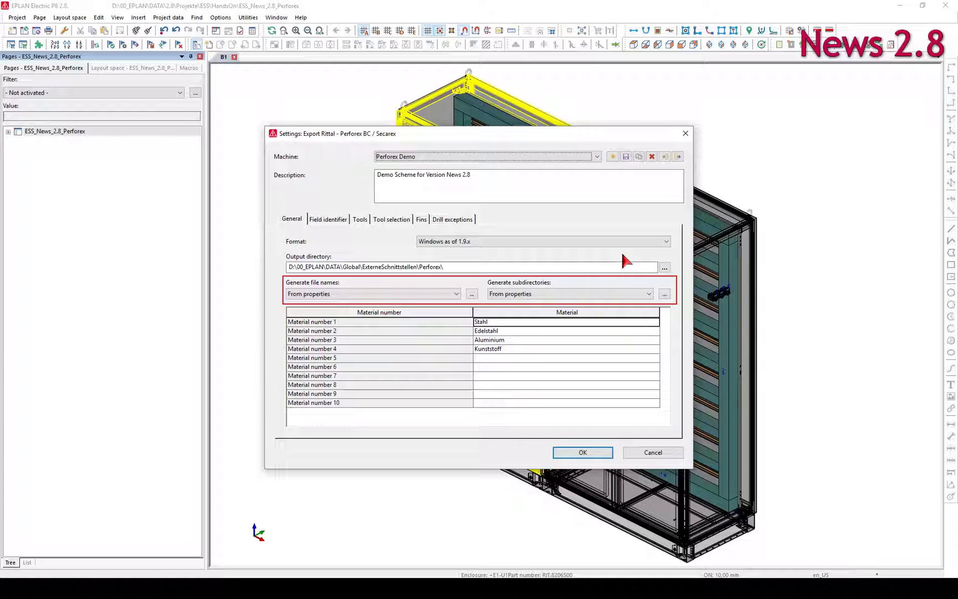
left_click(471, 294)
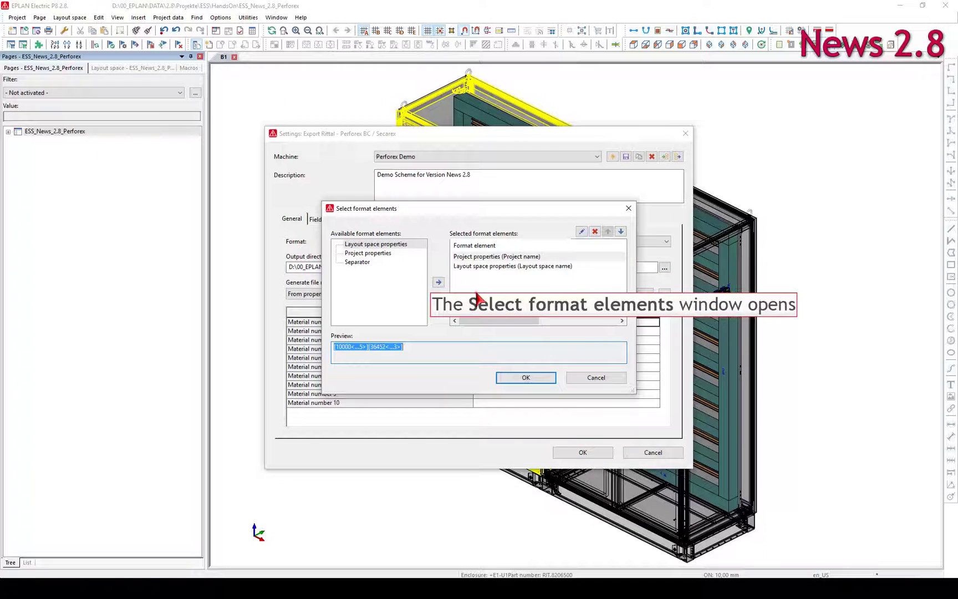
left_click(525, 257)
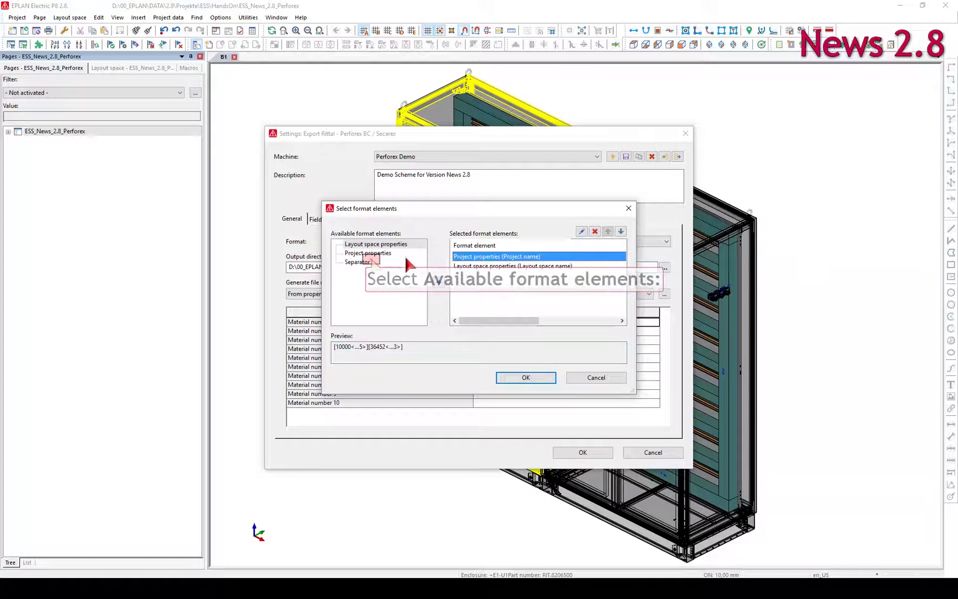
left_click(357, 262)
left_click(434, 282)
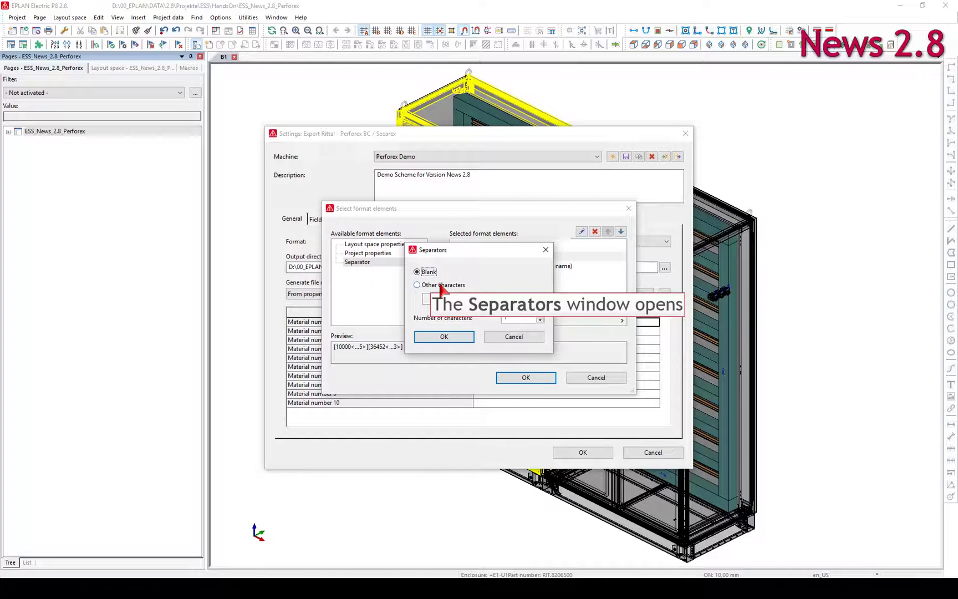
left_click(443, 285)
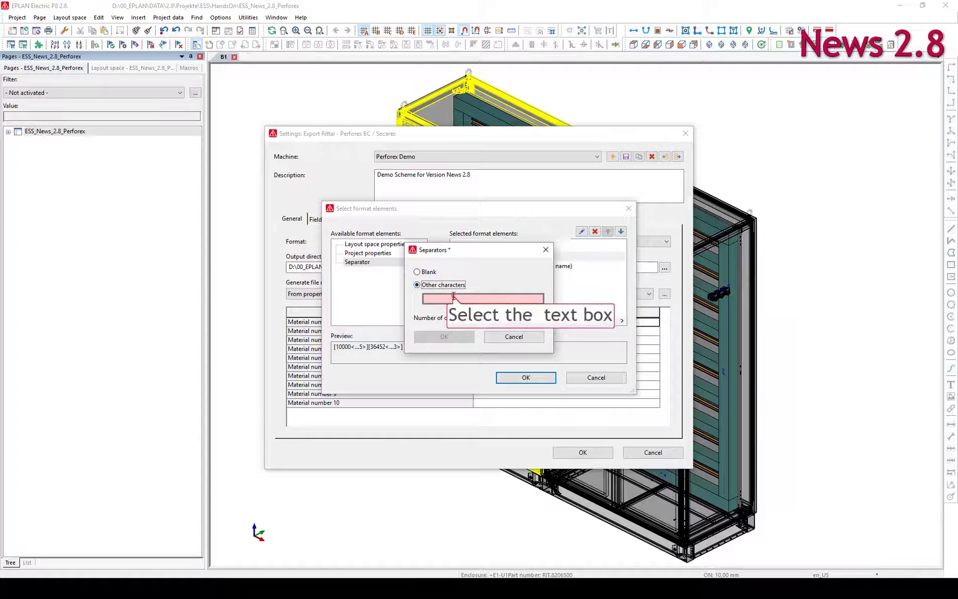
left_click(453, 298)
type("-")
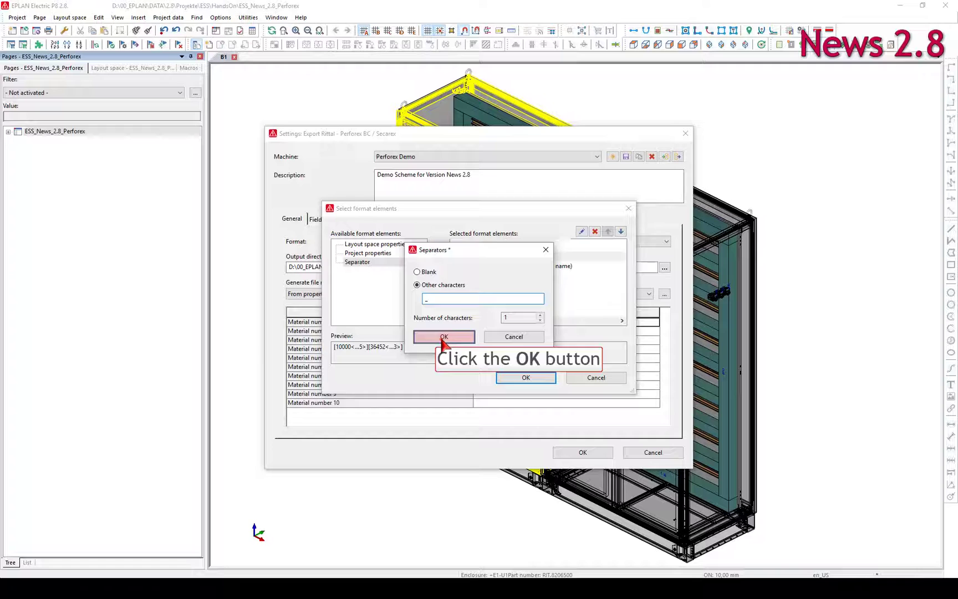
left_click(444, 336)
Step: Make the project's Manufacturing date the first export subdirectory level
left_click(526, 378)
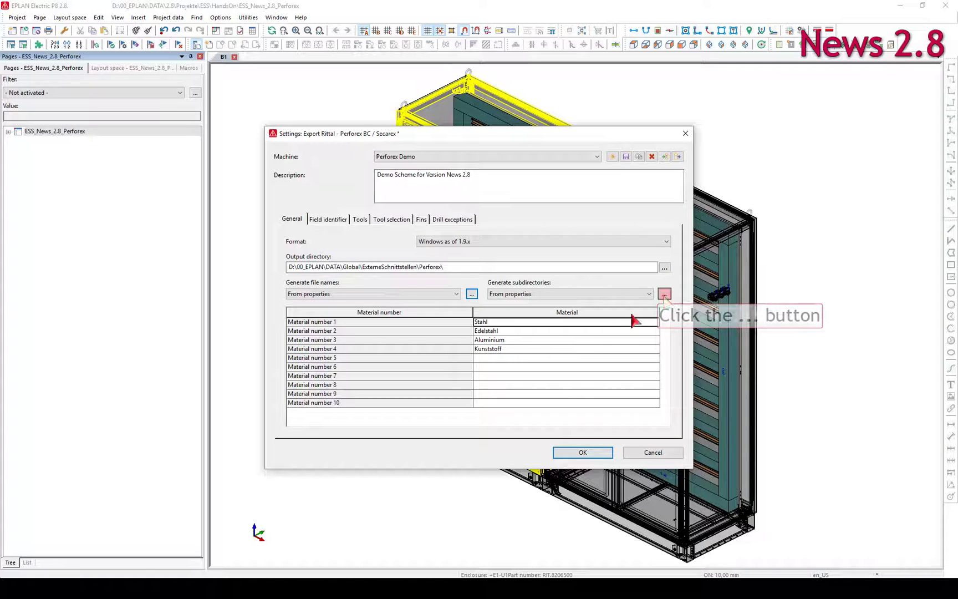
left_click(664, 293)
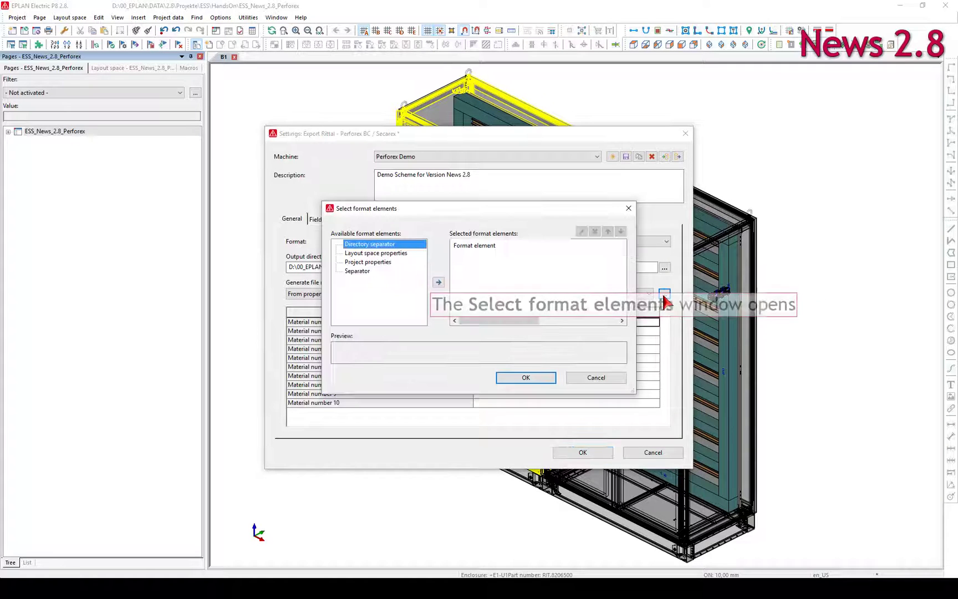
left_click(378, 262)
left_click(437, 283)
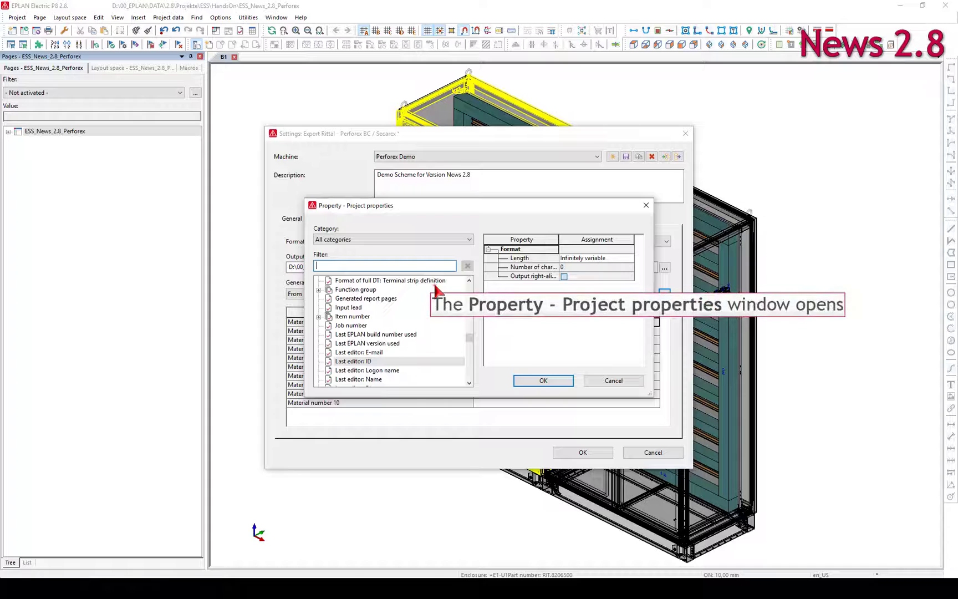
type("Manufacturing")
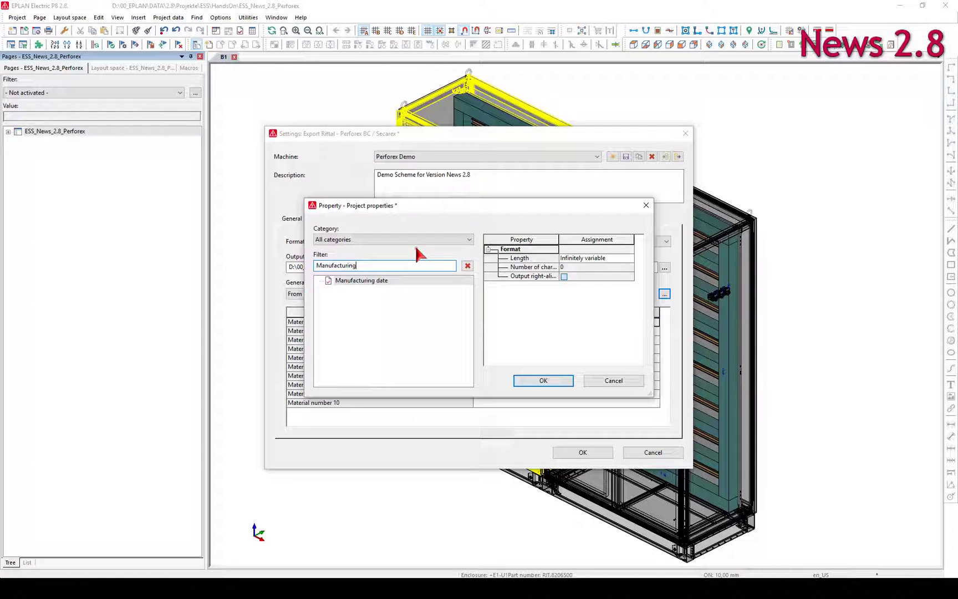
left_click(374, 280)
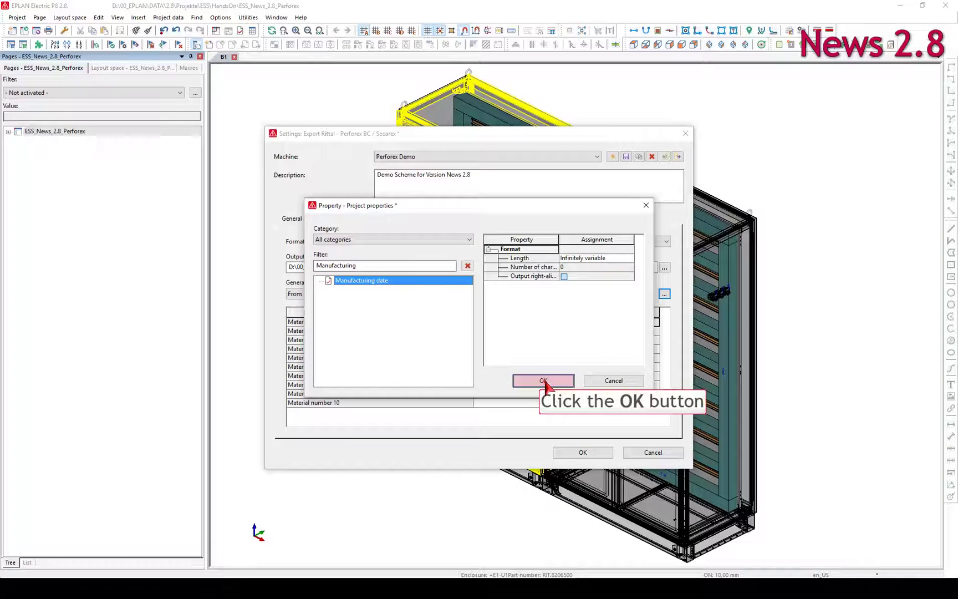
left_click(527, 378)
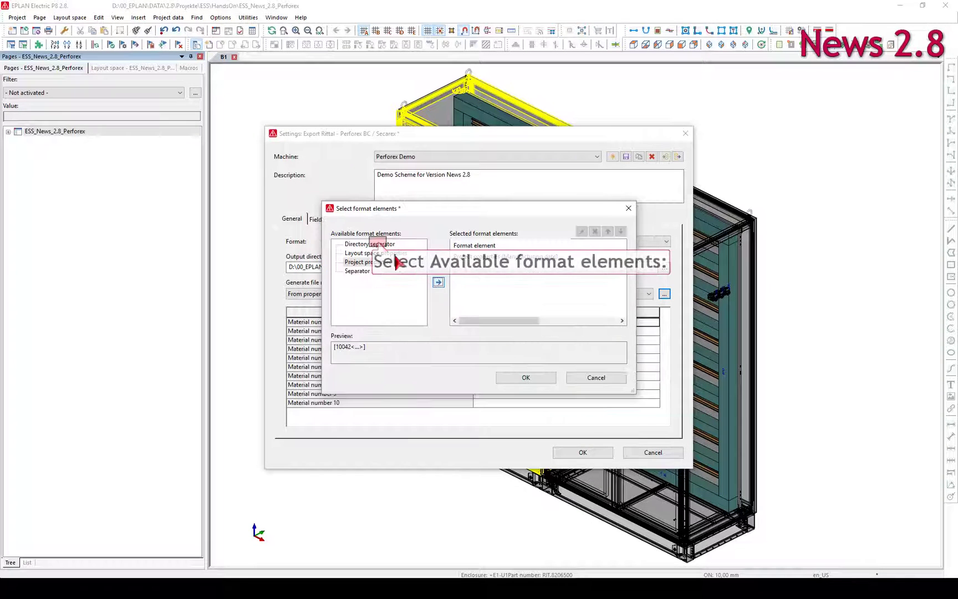
Step: Add a directory separator followed by Customer: Full name to the subdirectory path
left_click(438, 283)
left_click(420, 262)
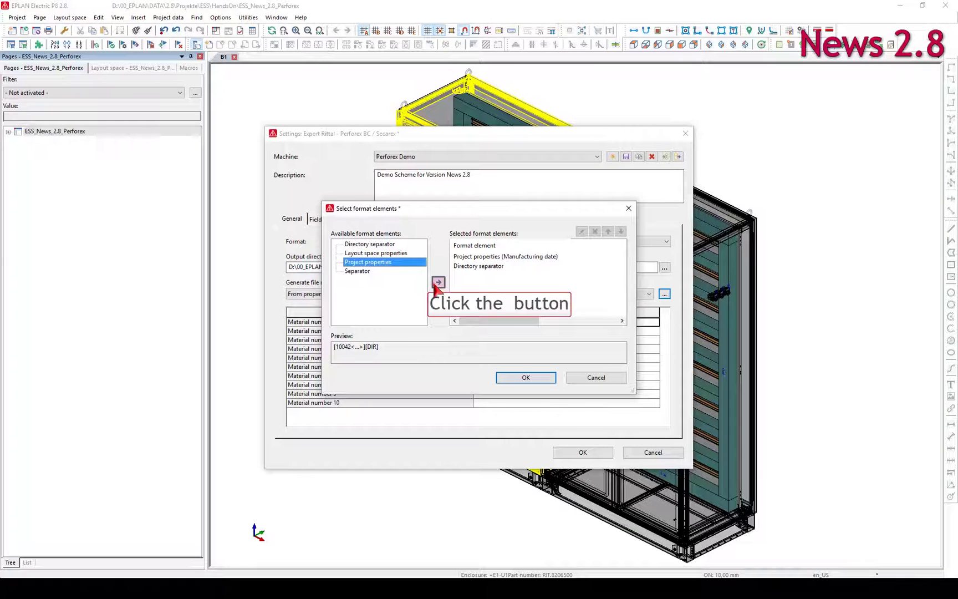
left_click(437, 282)
type("Custome")
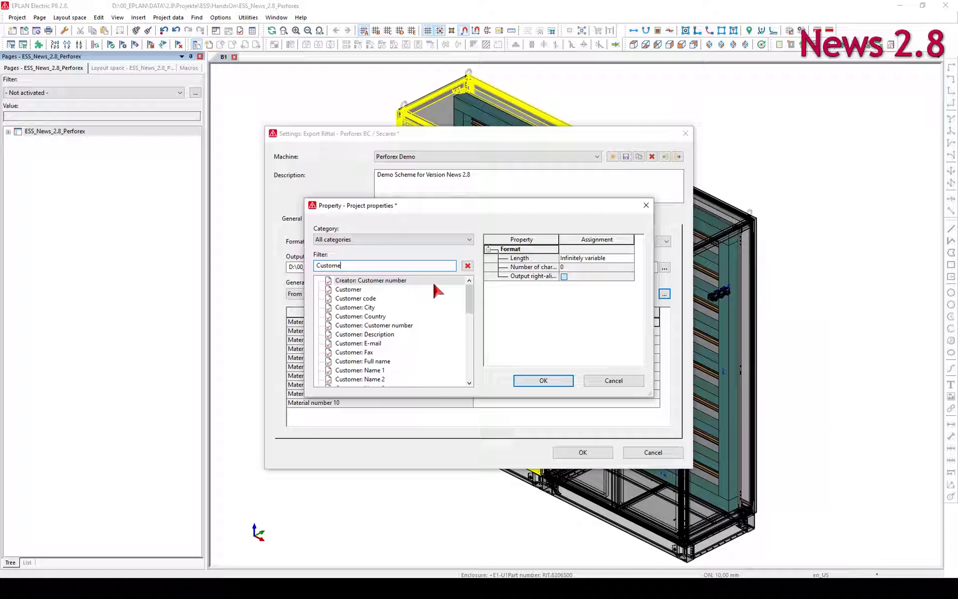
type("r: Full")
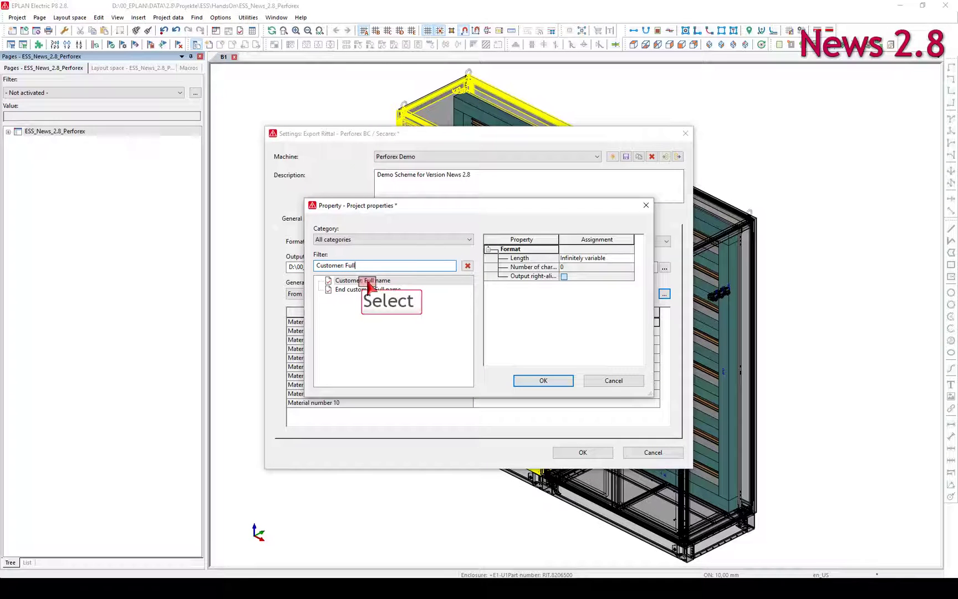
left_click(368, 282)
left_click(541, 380)
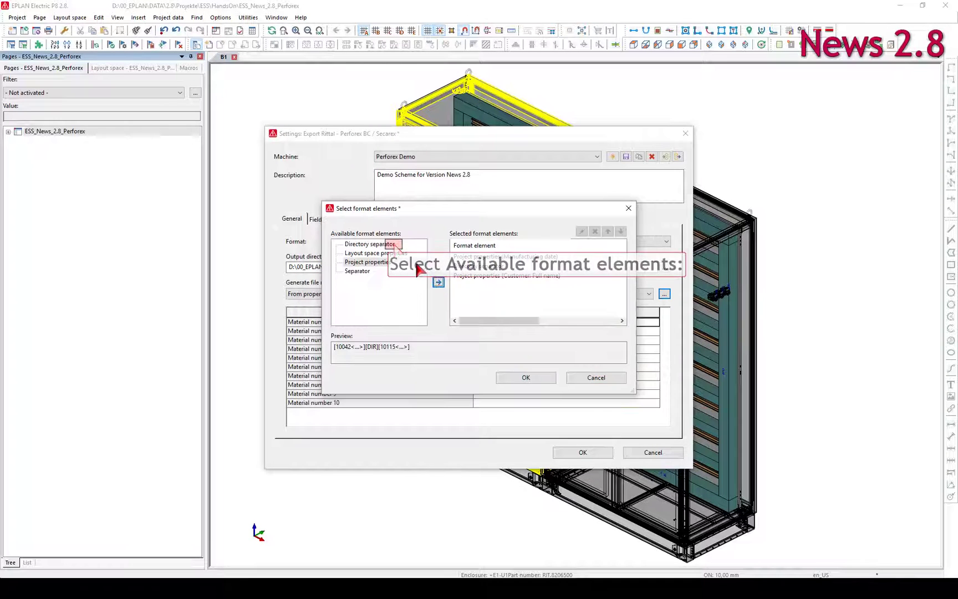
Step: Add another directory separator and Commission as the last subdirectory level
left_click(395, 245)
left_click(438, 282)
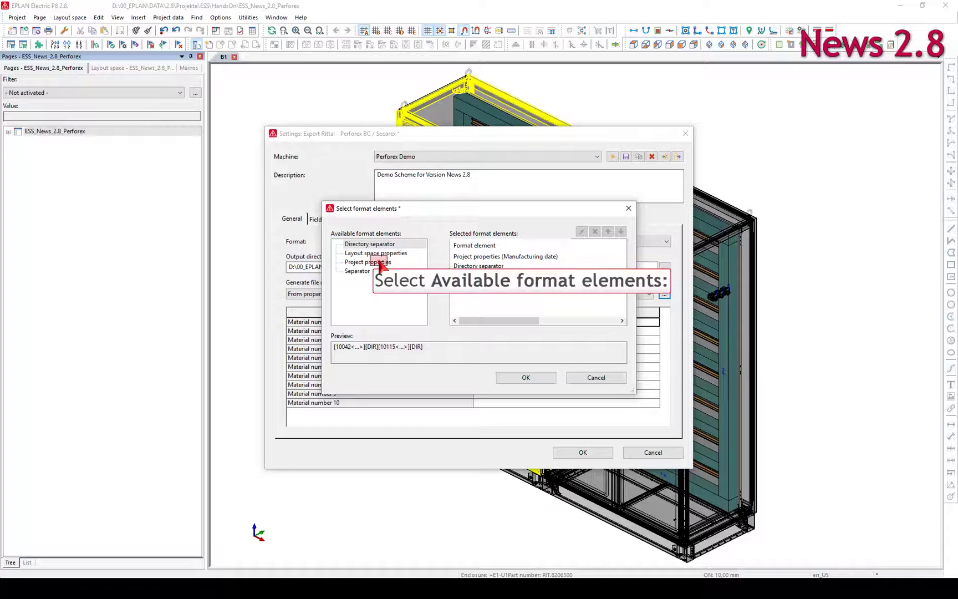
left_click(367, 262)
left_click(438, 282)
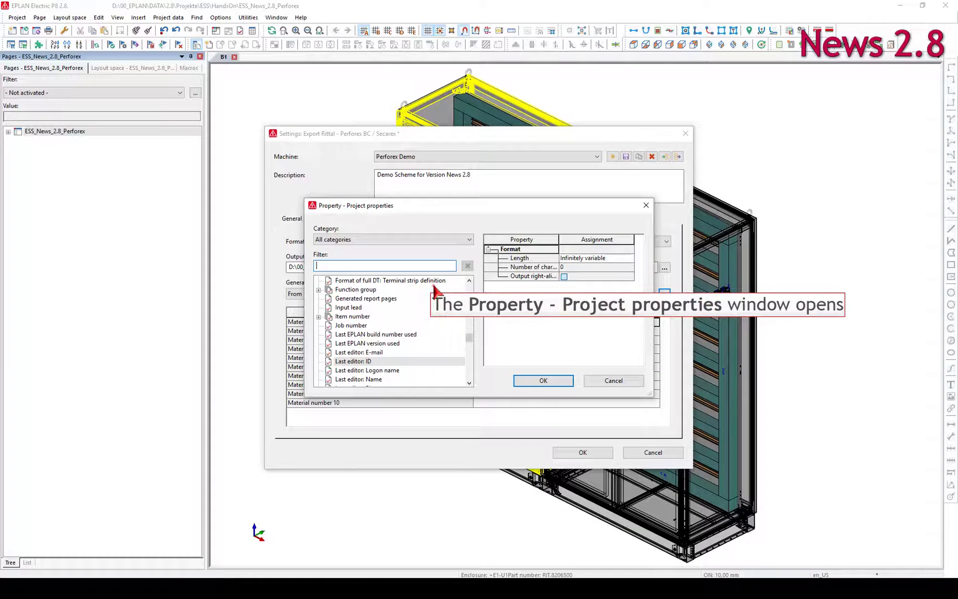
type("Comm")
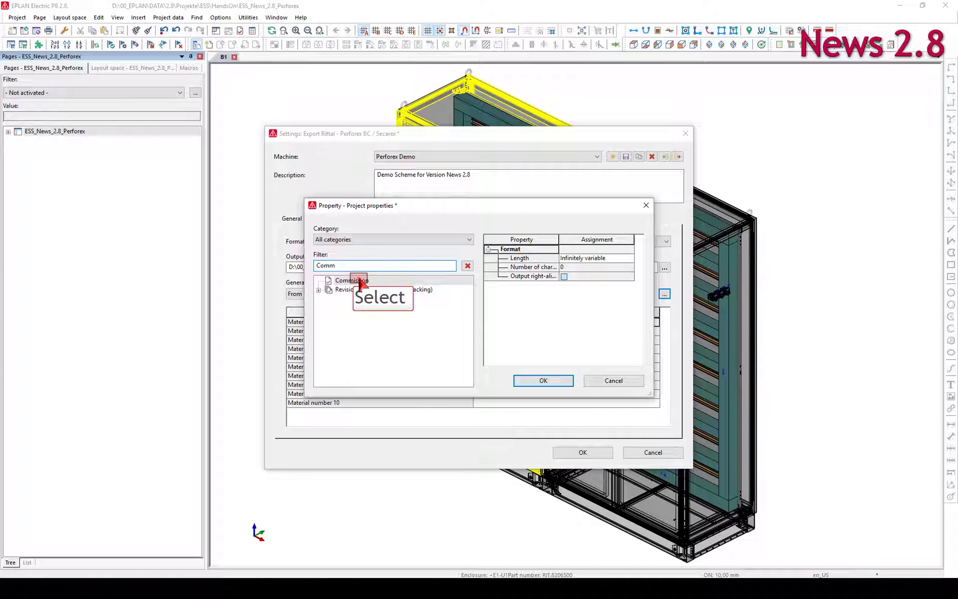
left_click(359, 283)
left_click(544, 380)
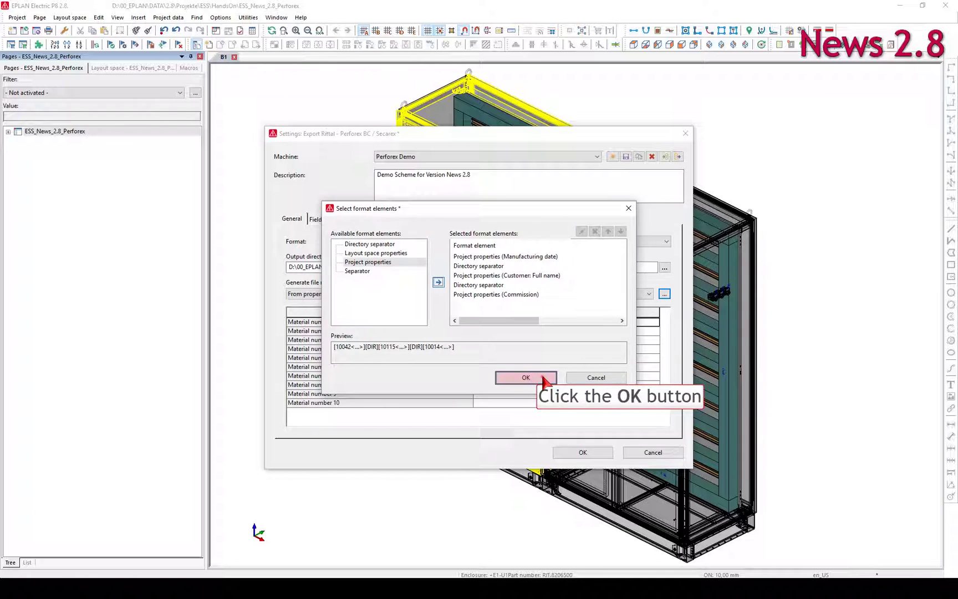
Step: Add an underscore separator after Commission in the Order - Name field identifier
left_click(543, 380)
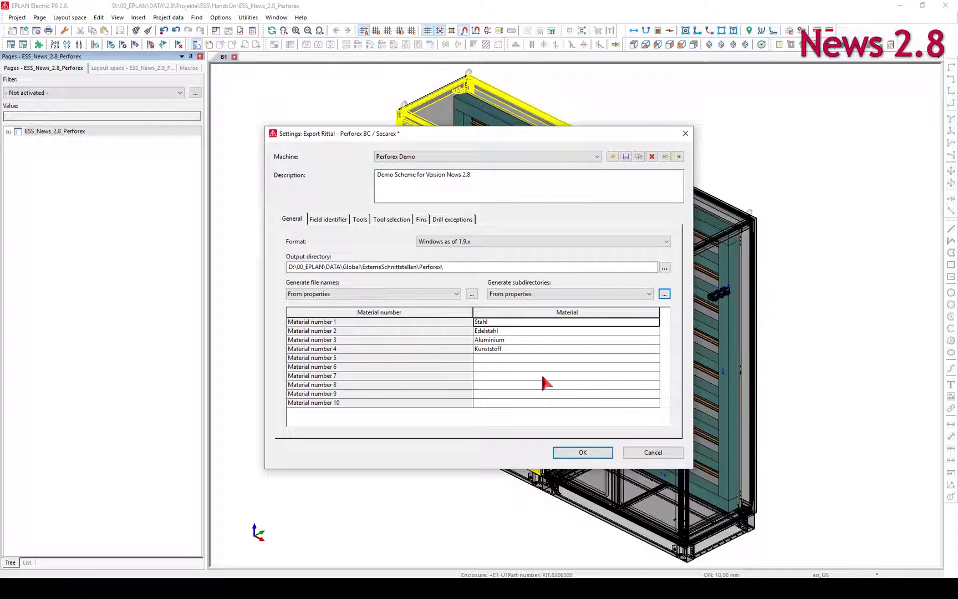
left_click(327, 220)
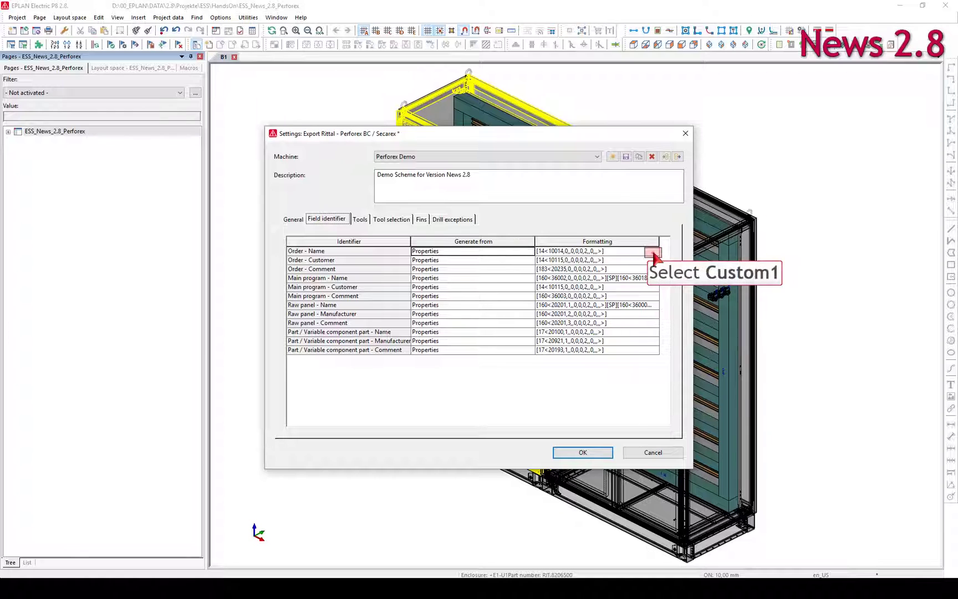
left_click(653, 252)
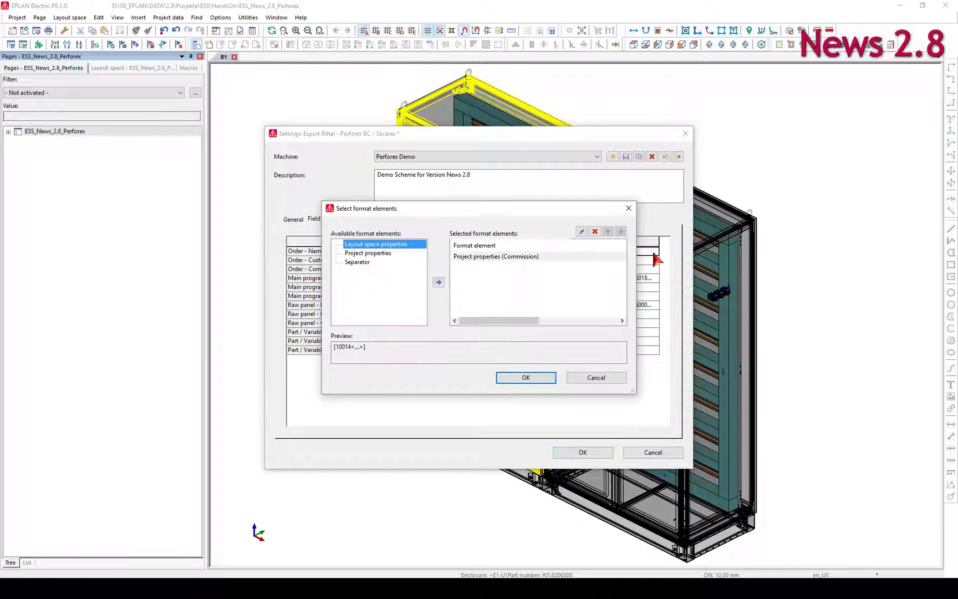
left_click(526, 257)
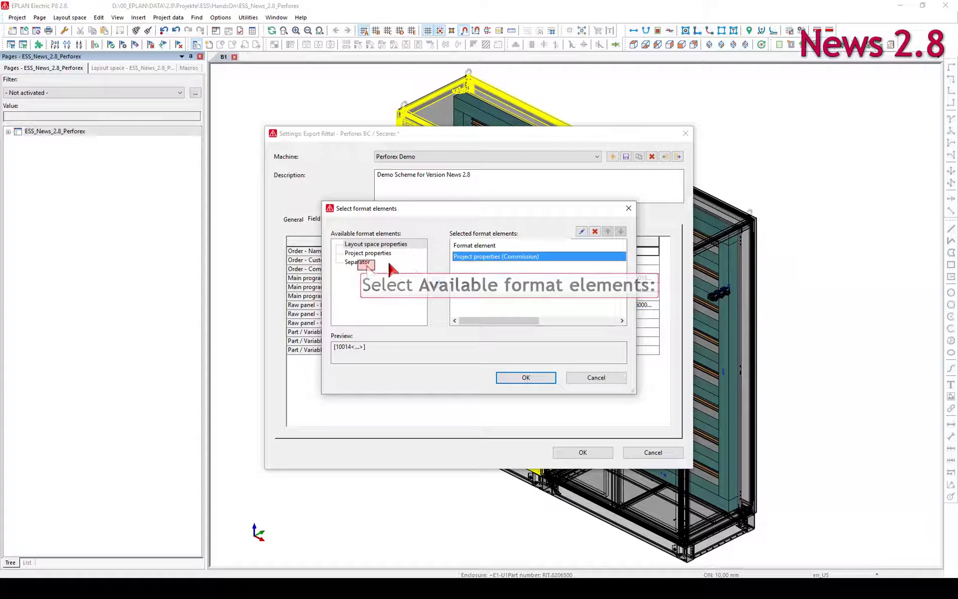
left_click(358, 262)
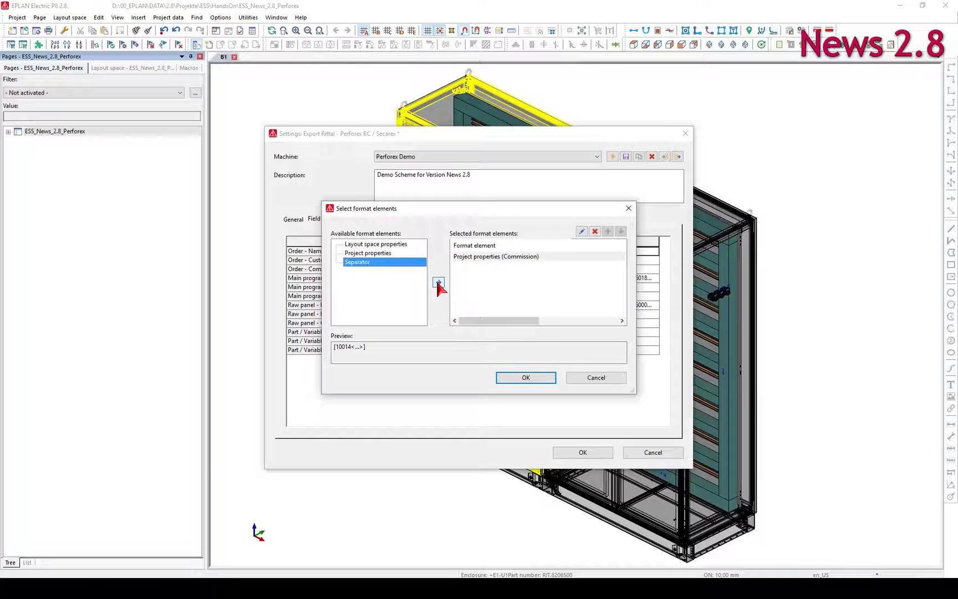
left_click(438, 283)
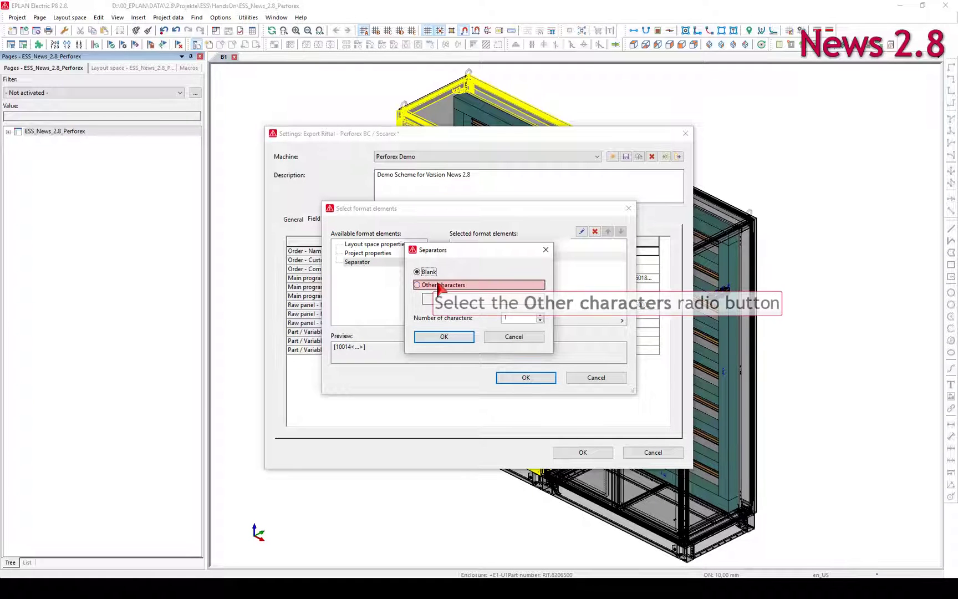
left_click(442, 286)
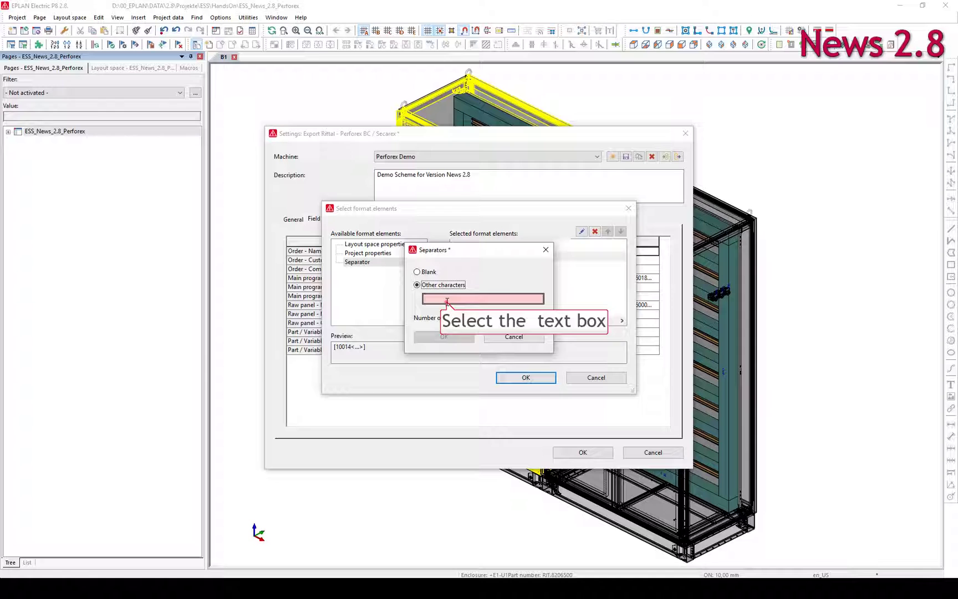
left_click(447, 300)
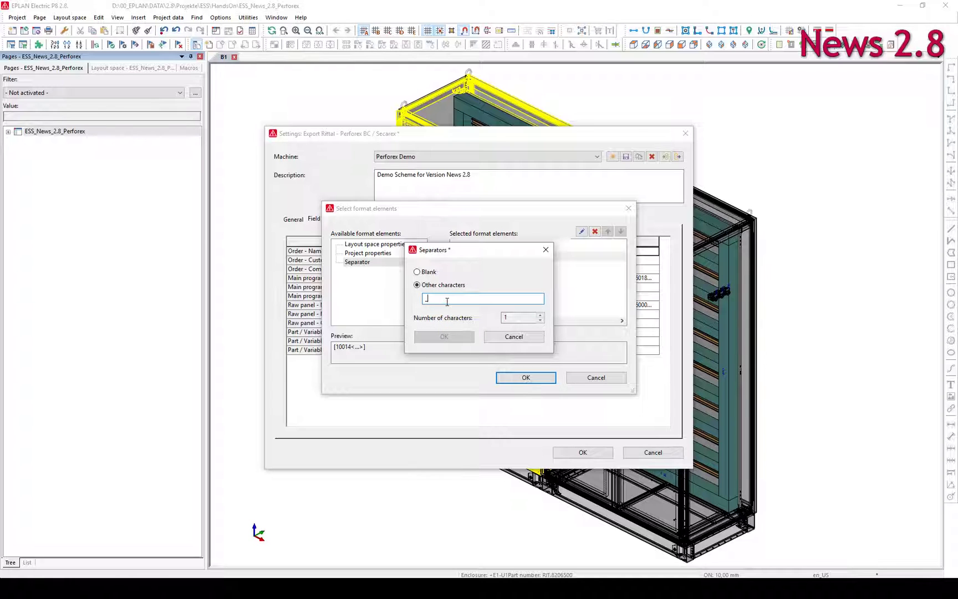
type("-")
left_click(453, 336)
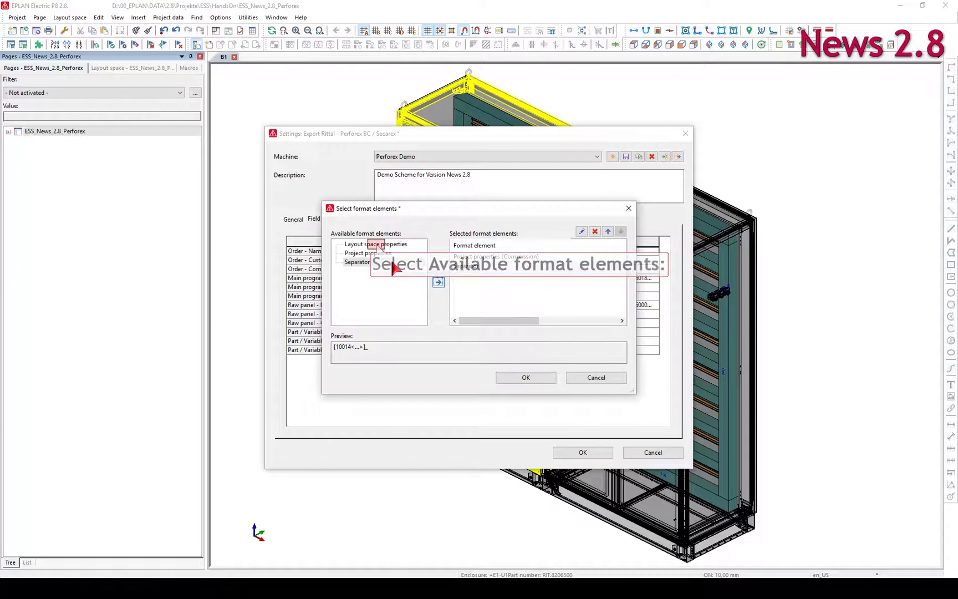
Step: Append the layout space name property to the Order - Name formatting
left_click(375, 244)
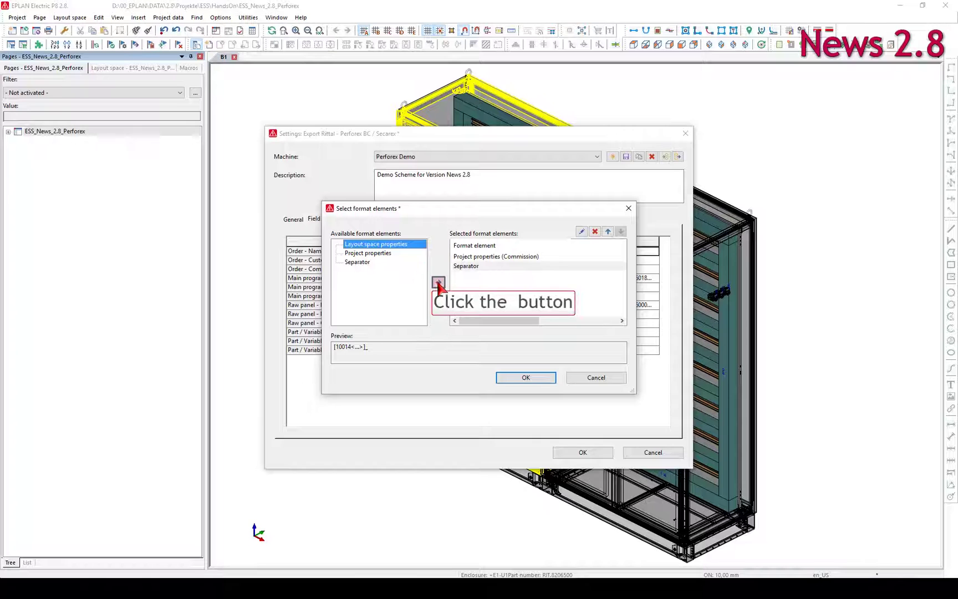
left_click(439, 283)
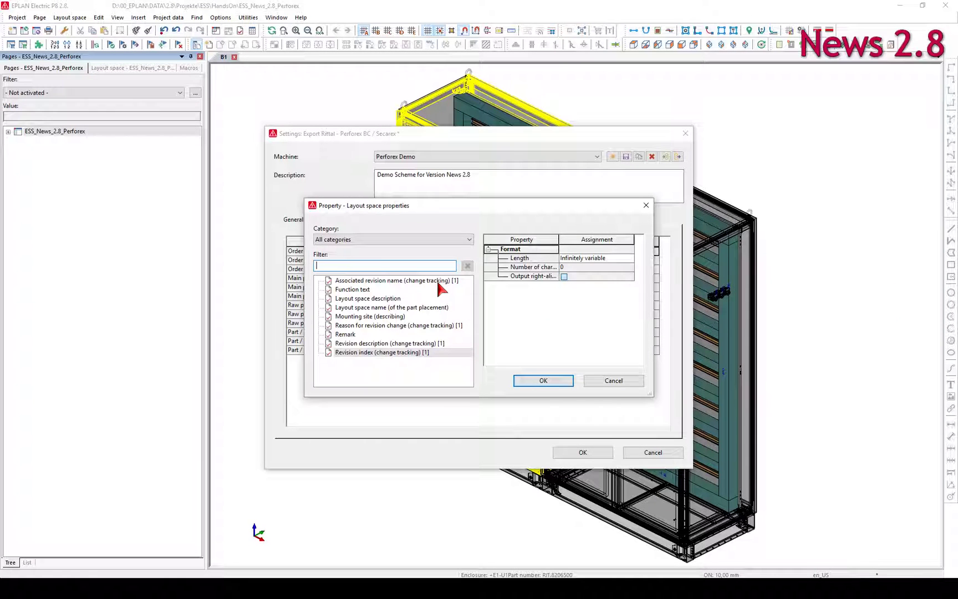
left_click(375, 308)
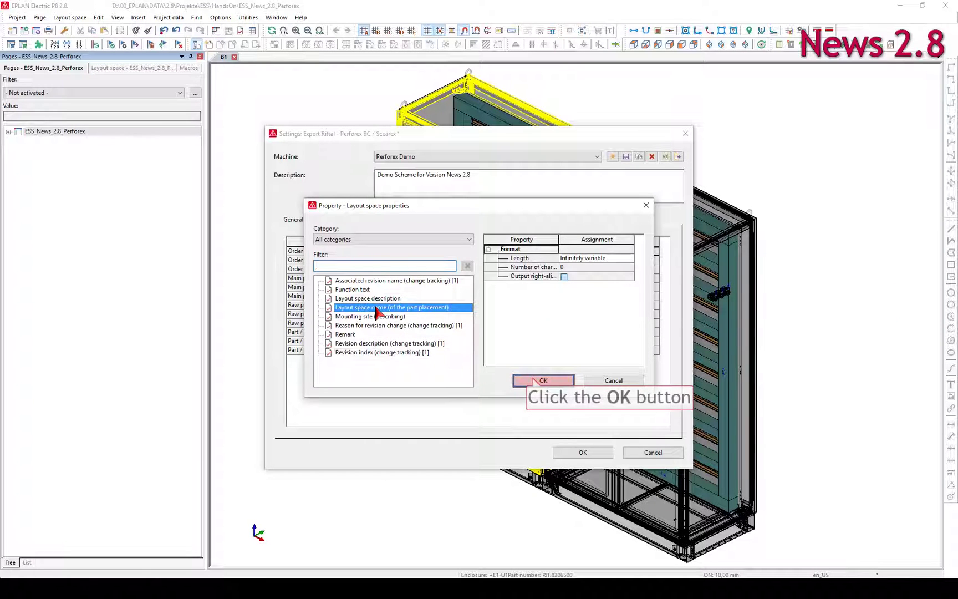
left_click(542, 380)
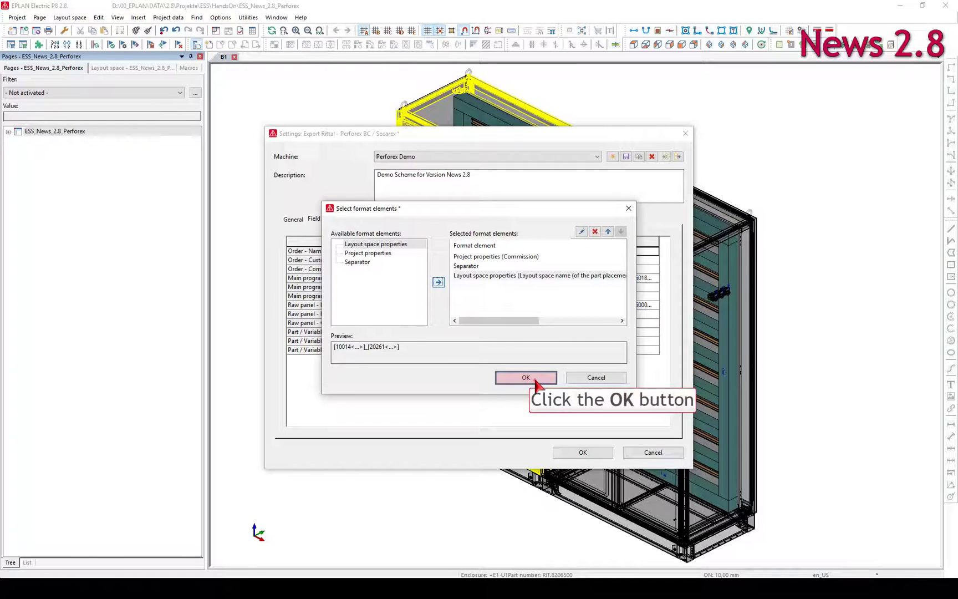
left_click(536, 380)
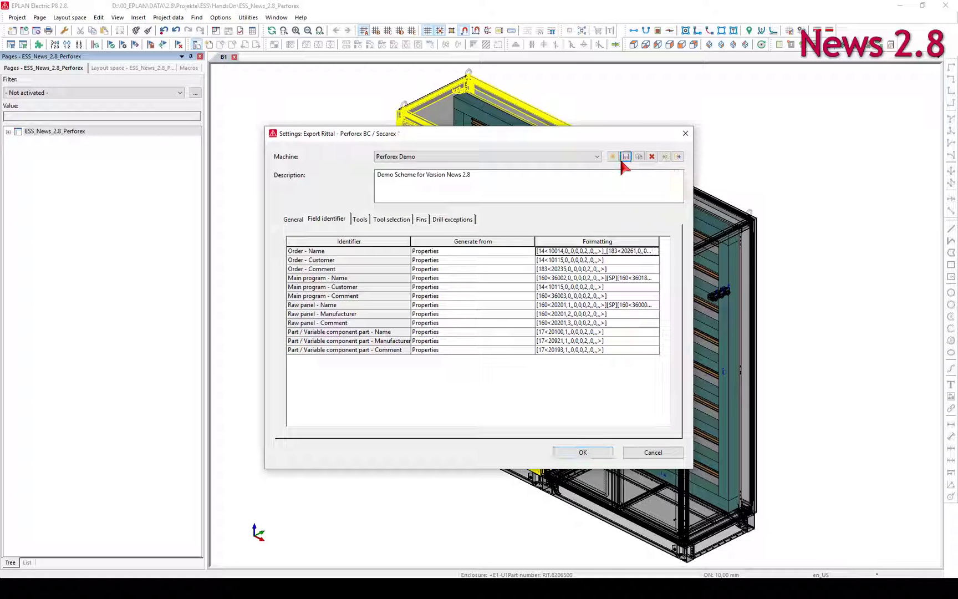
Step: Save the scheme and export to Perforex, exporting 528 cut-outs exactly
left_click(583, 452)
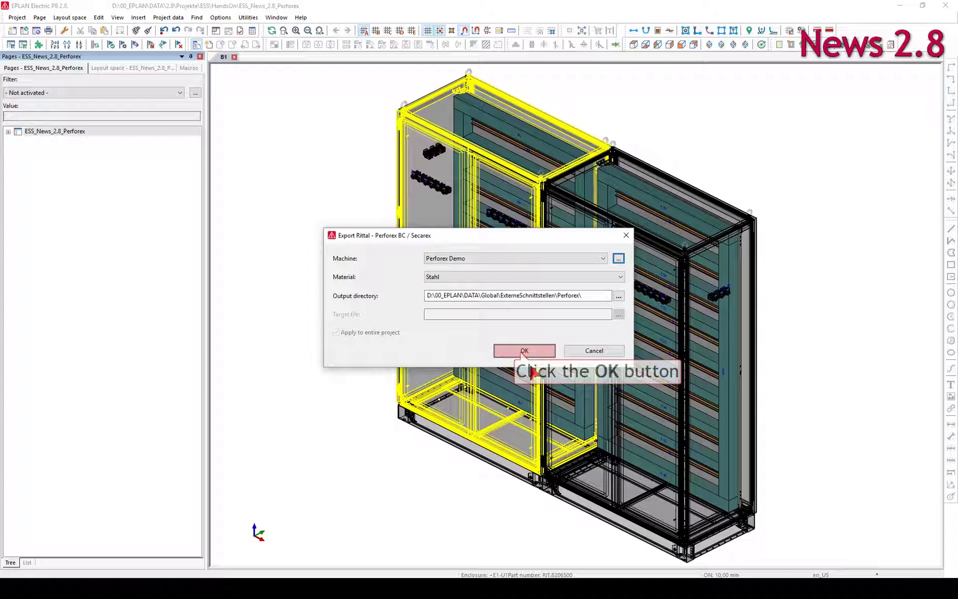
left_click(524, 351)
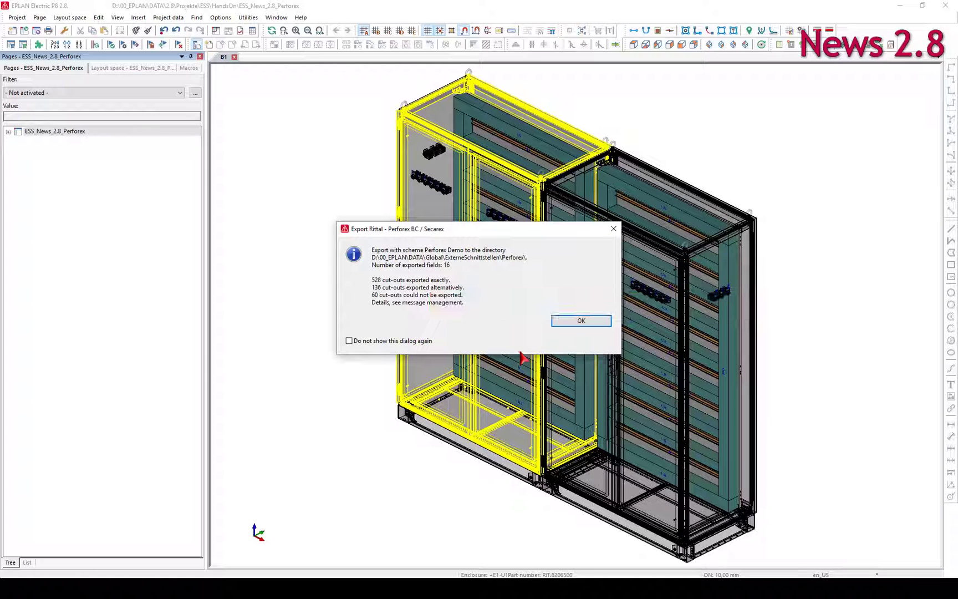
left_click(565, 322)
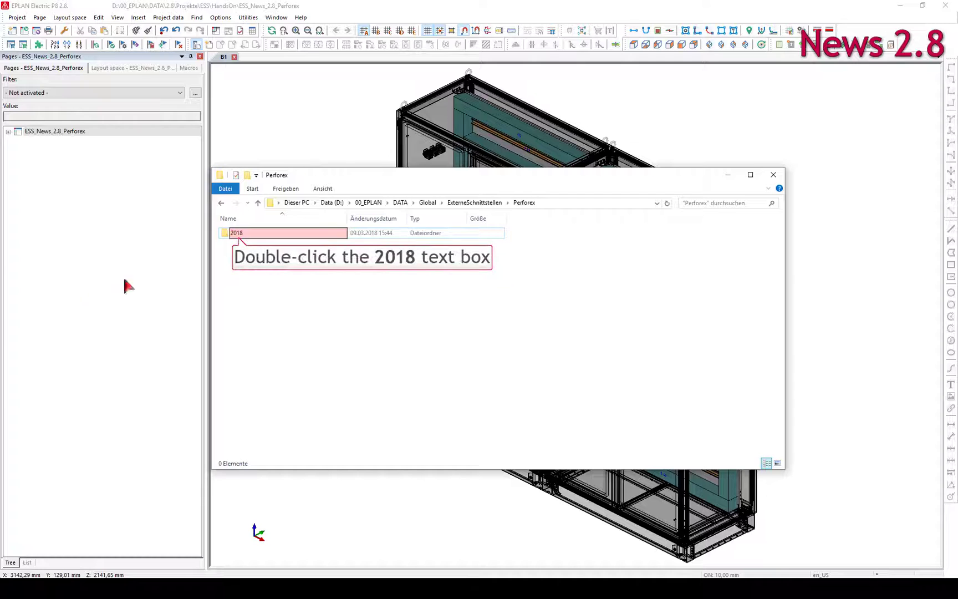
Step: Browse into 2018\Rittal\28 to see the 12 exported files for B1 and B2
double_click(238, 233)
double_click(237, 239)
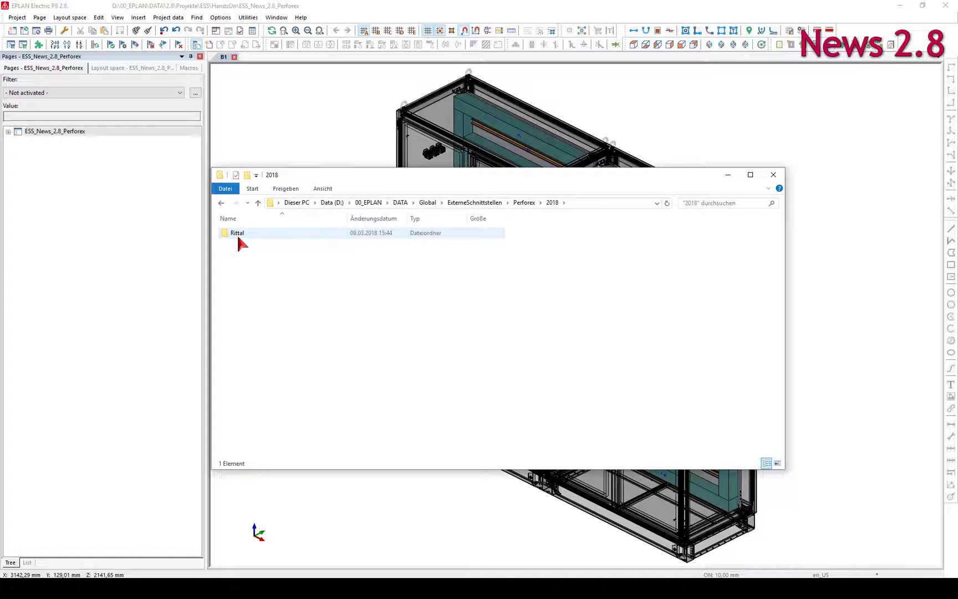
double_click(239, 238)
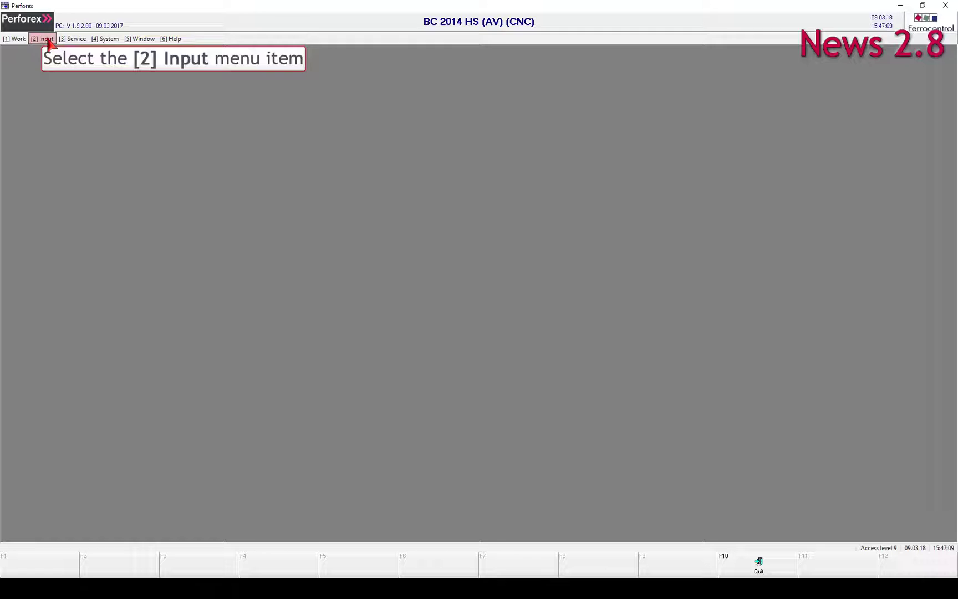
Step: Review order 28 B1 in the Perforex order list
left_click(43, 40)
left_click(50, 51)
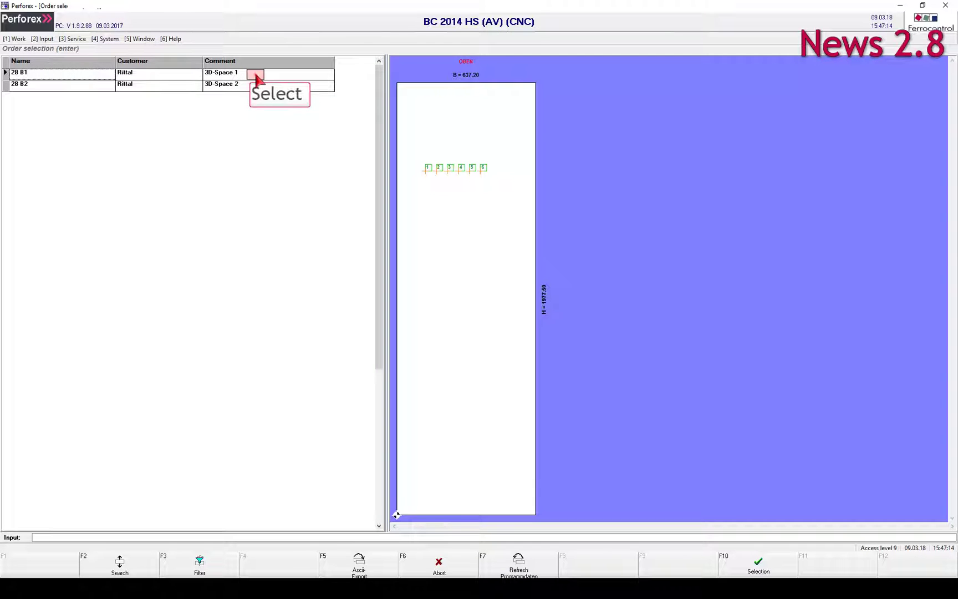
left_click(253, 73)
key("F6")
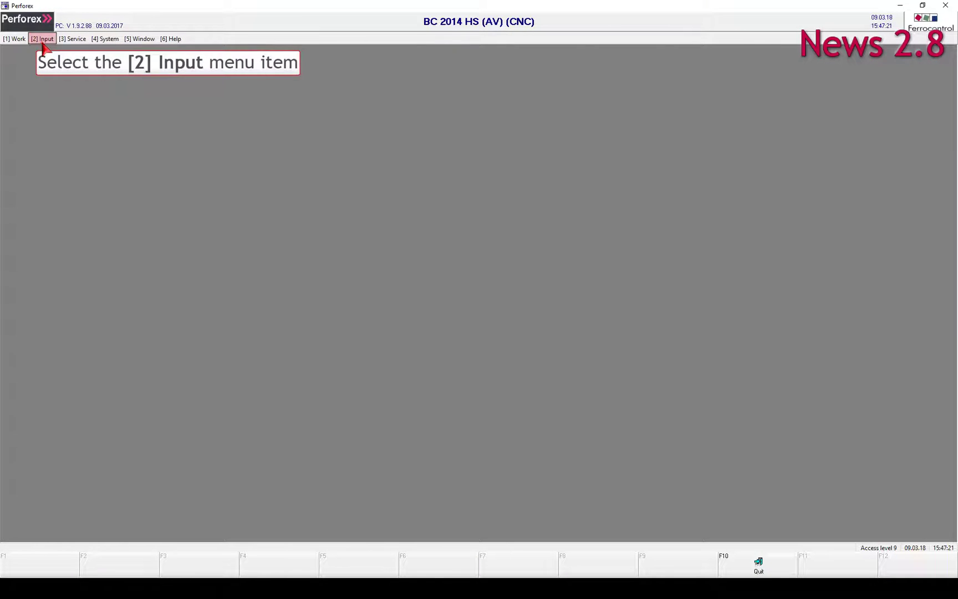
Step: Check the main programs for fields 1–4 and the raw panels list
left_click(42, 39)
left_click(56, 63)
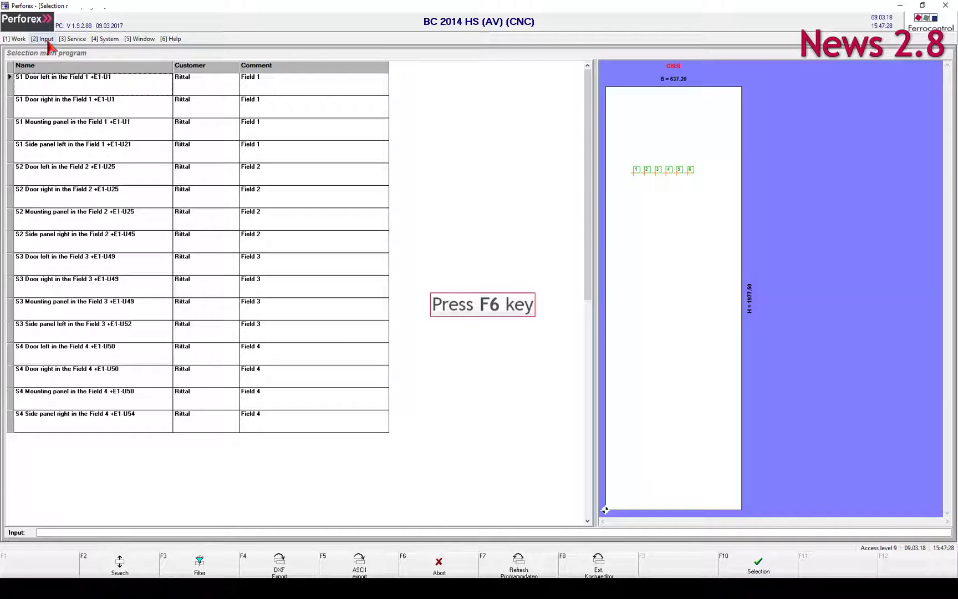
key("F6")
left_click(48, 43)
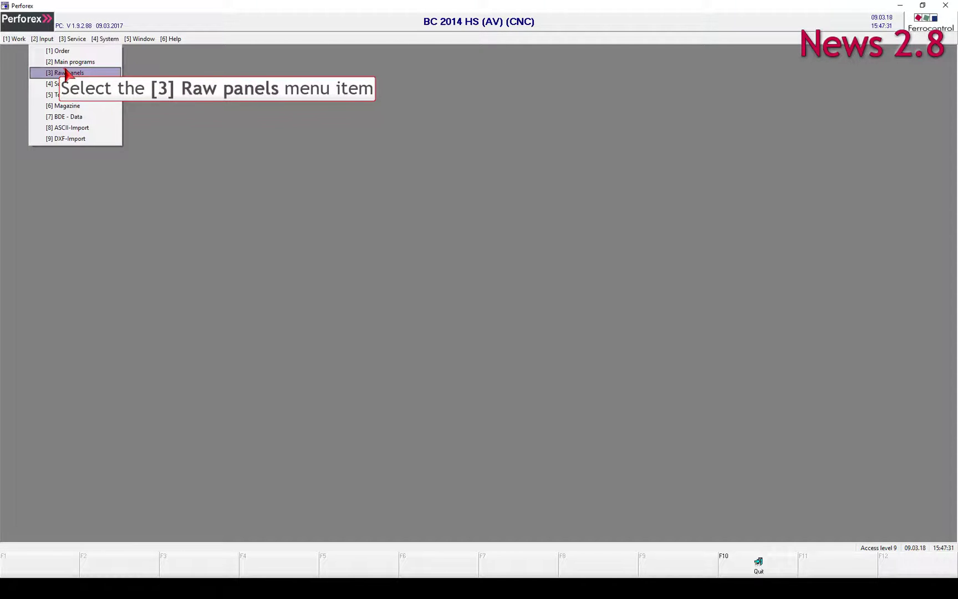
left_click(66, 73)
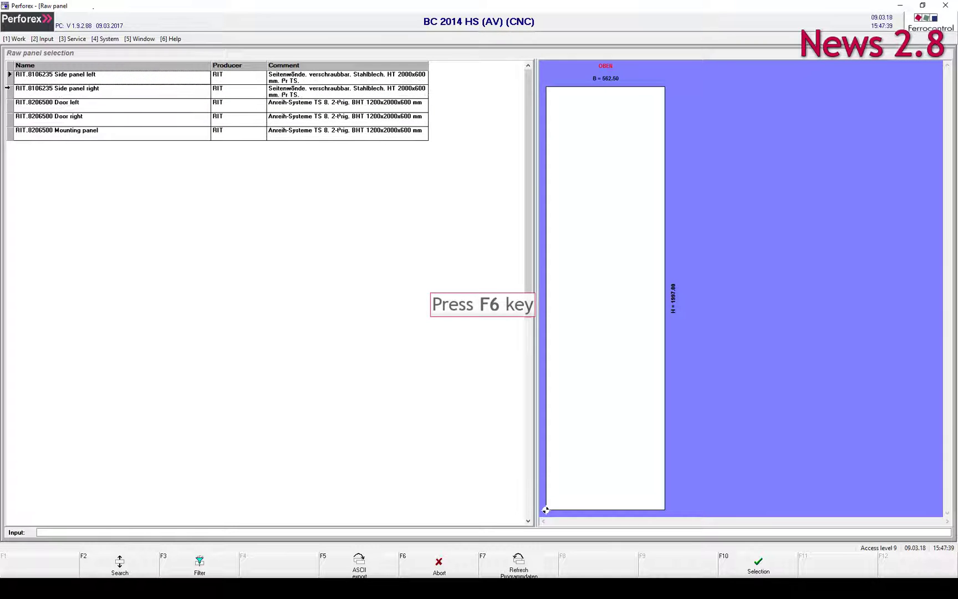
key("F6")
Step: Inspect the variable support-rail component part, then open the first raw panel
left_click(40, 40)
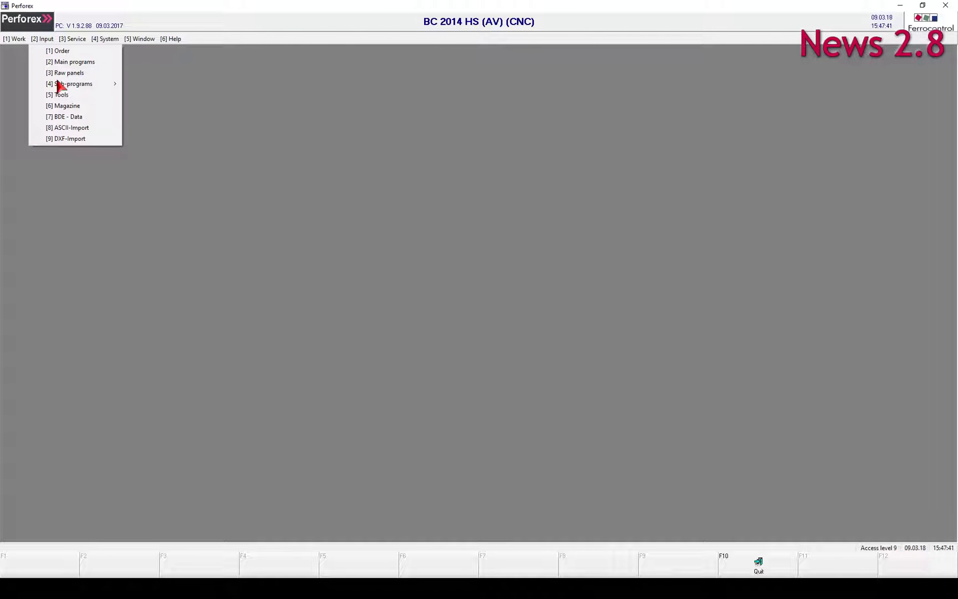
left_click(60, 85)
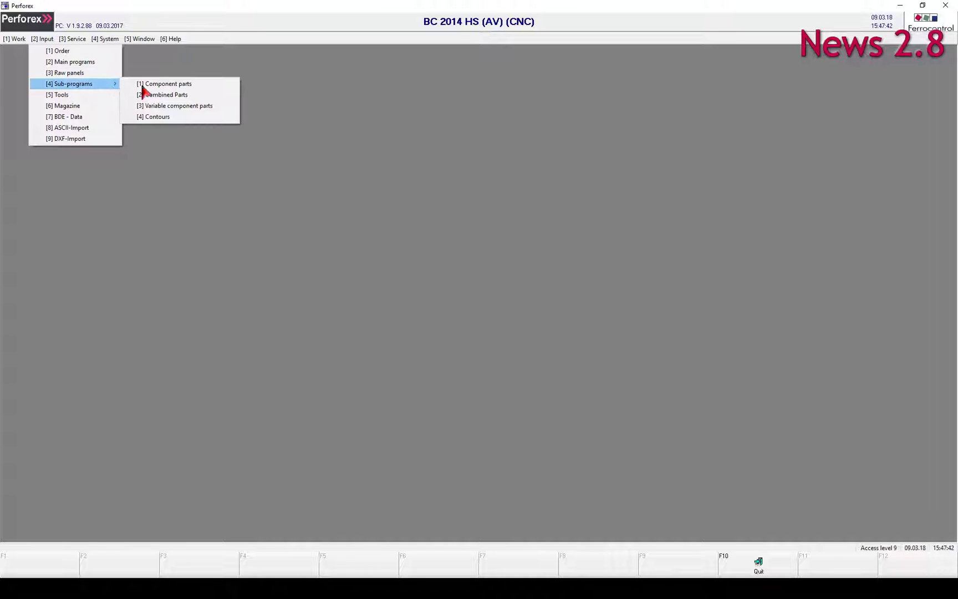
left_click(158, 106)
double_click(9, 88)
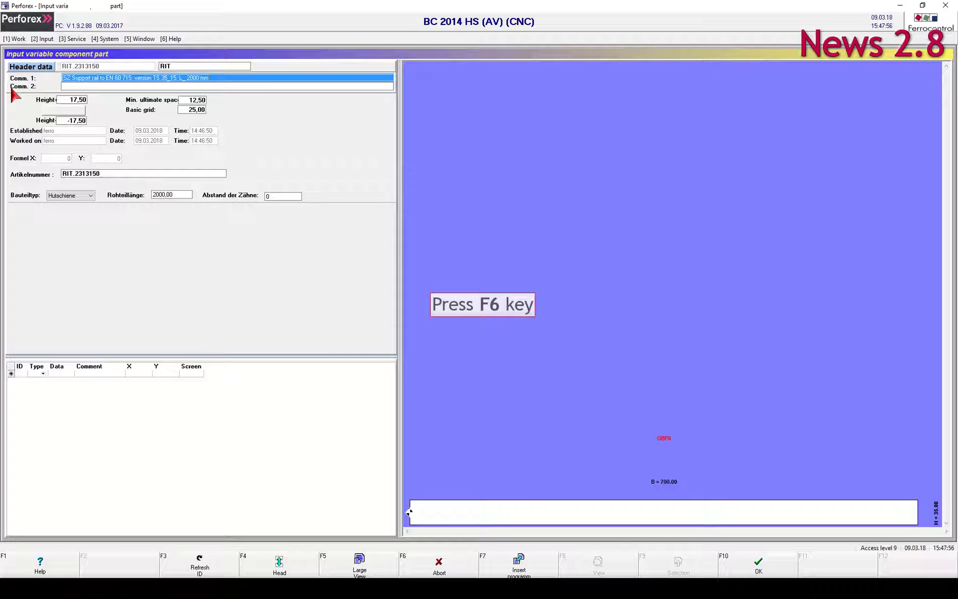
key("F6")
key("F6")
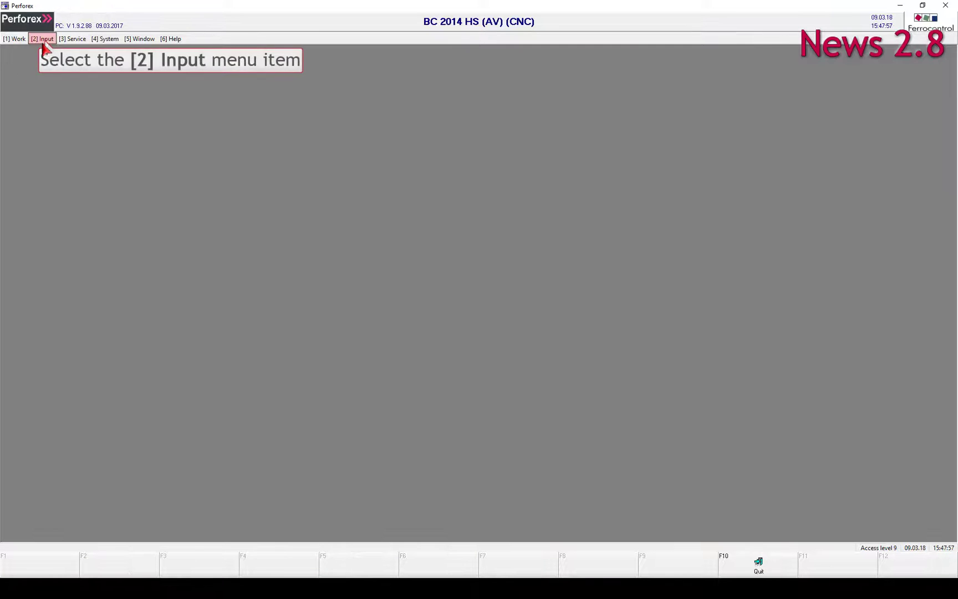
left_click(43, 39)
left_click(63, 75)
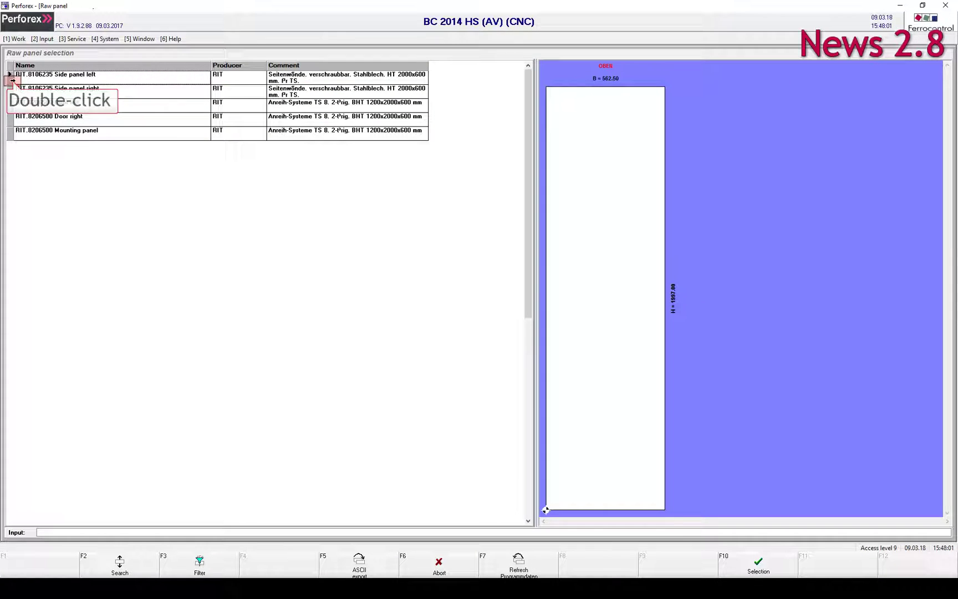